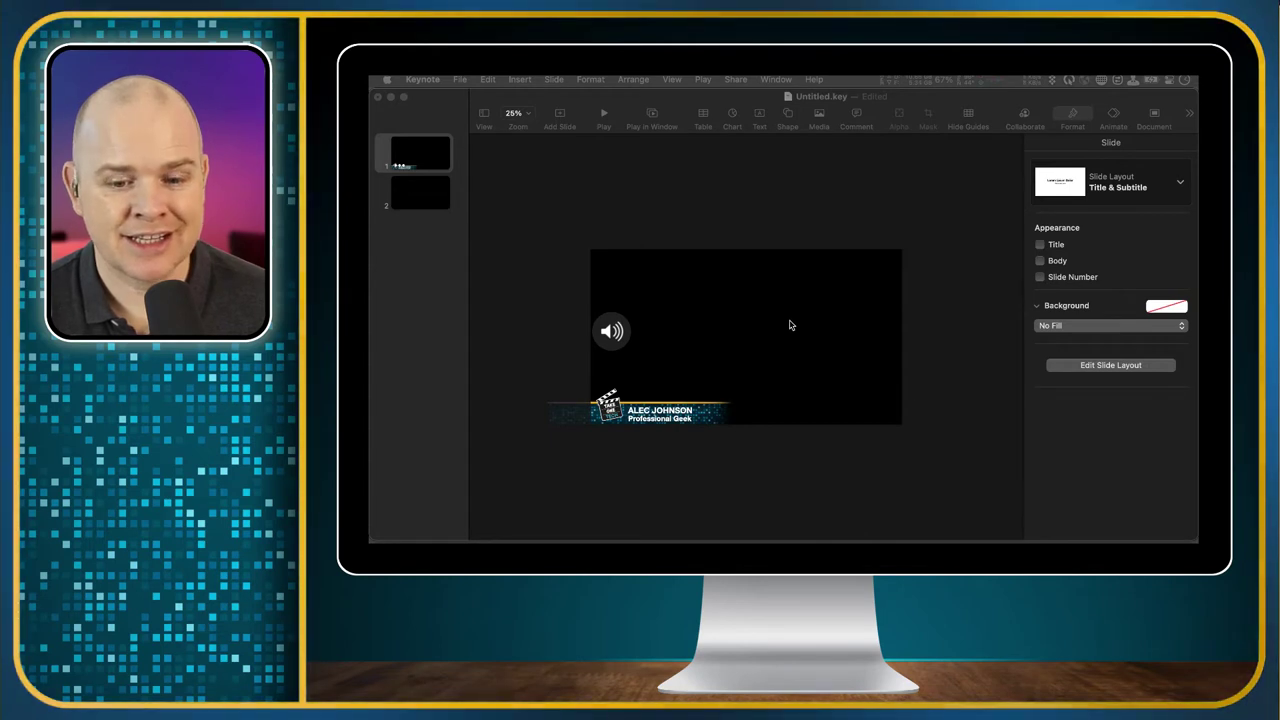
Open the build order of the lower-third slide and select all its builds
click(1188, 490)
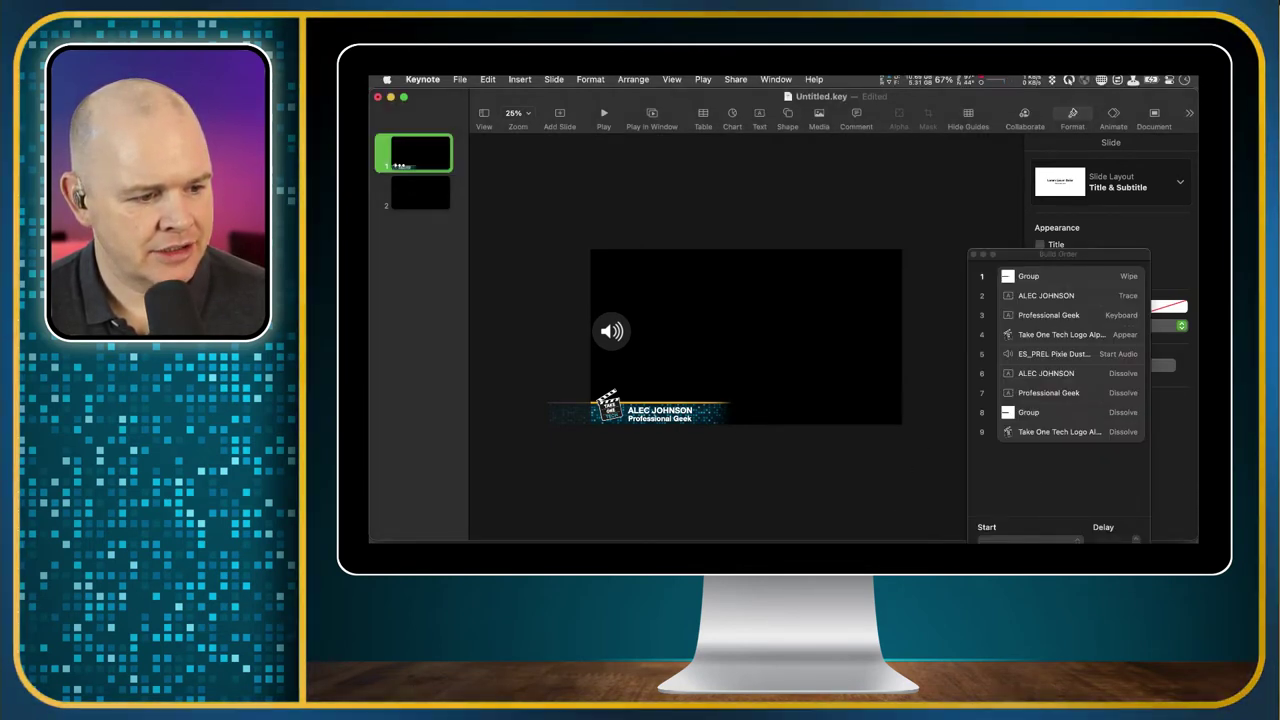
key(super+a)
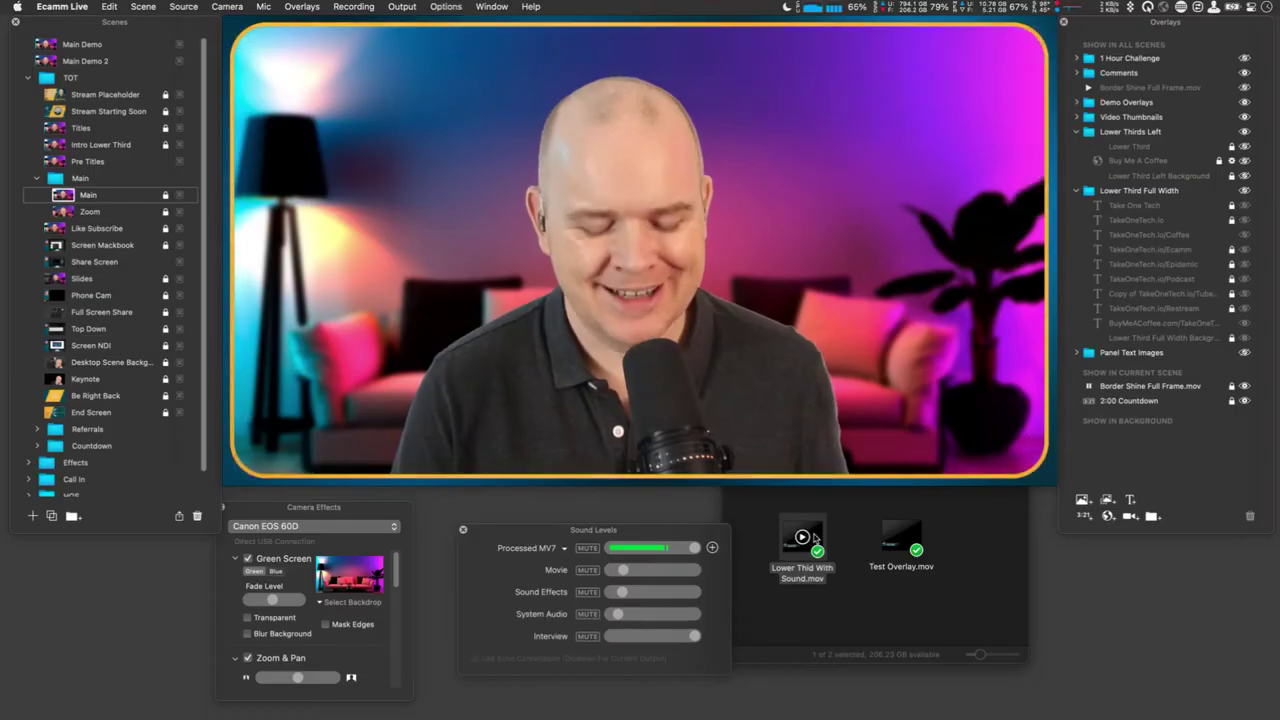
Preview the file Lower Thid With Sound.mov in the Webm Overlays folder and close the preview
click(812, 535)
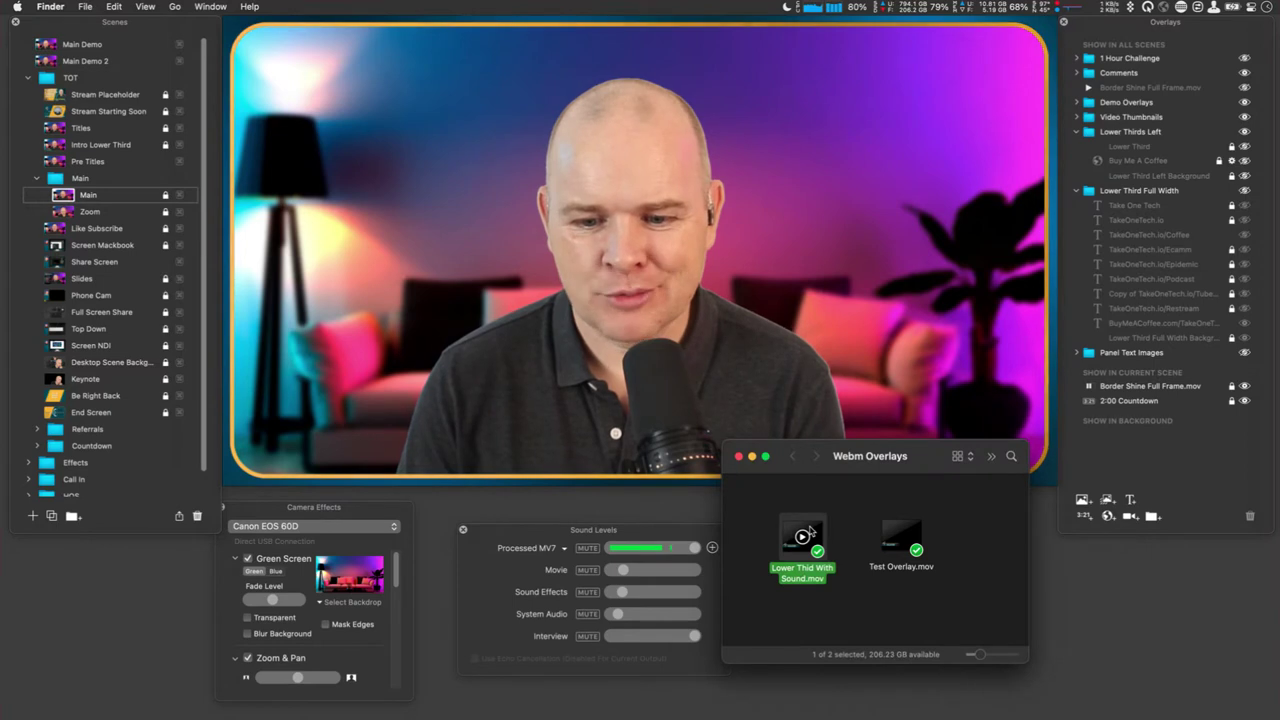
key(space)
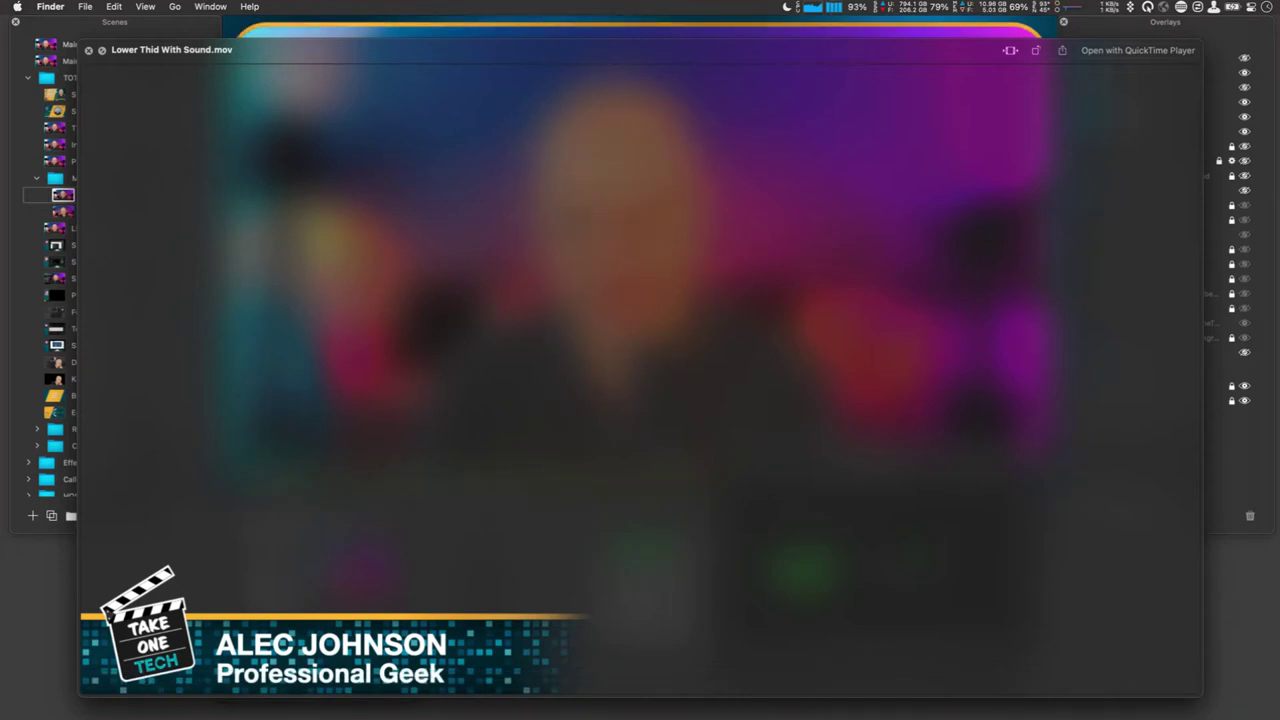
key(space)
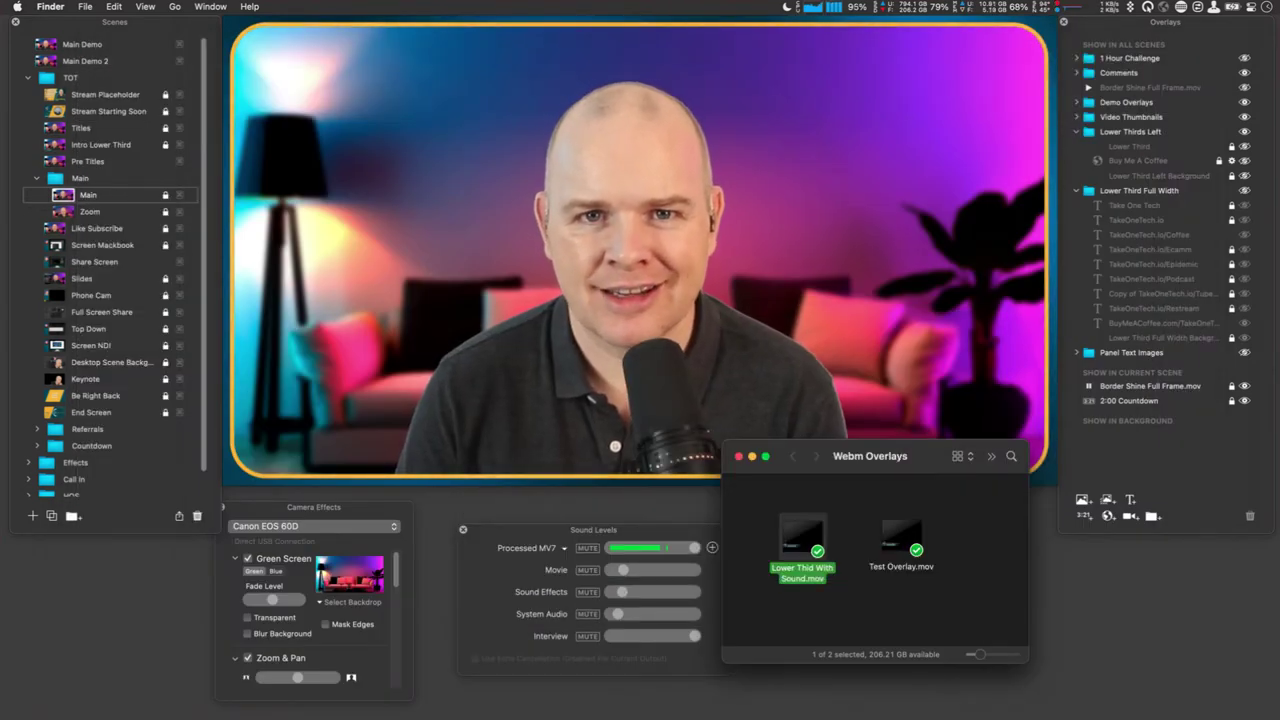
Add Lower Thid With Sound.mov from the Webm Overlays folder to the Main scene, playing it fullscreen with audio
drag(930, 455, 1013, 506)
mouse_move(878, 592)
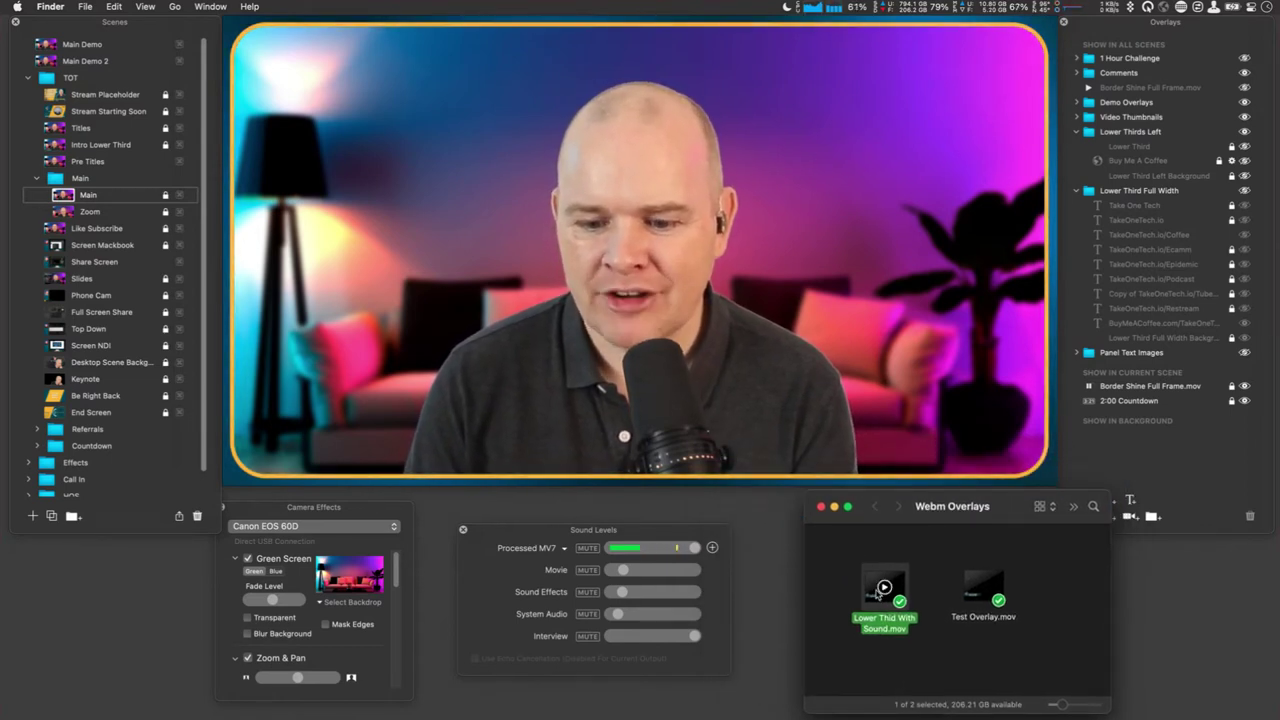
drag(878, 608, 528, 339)
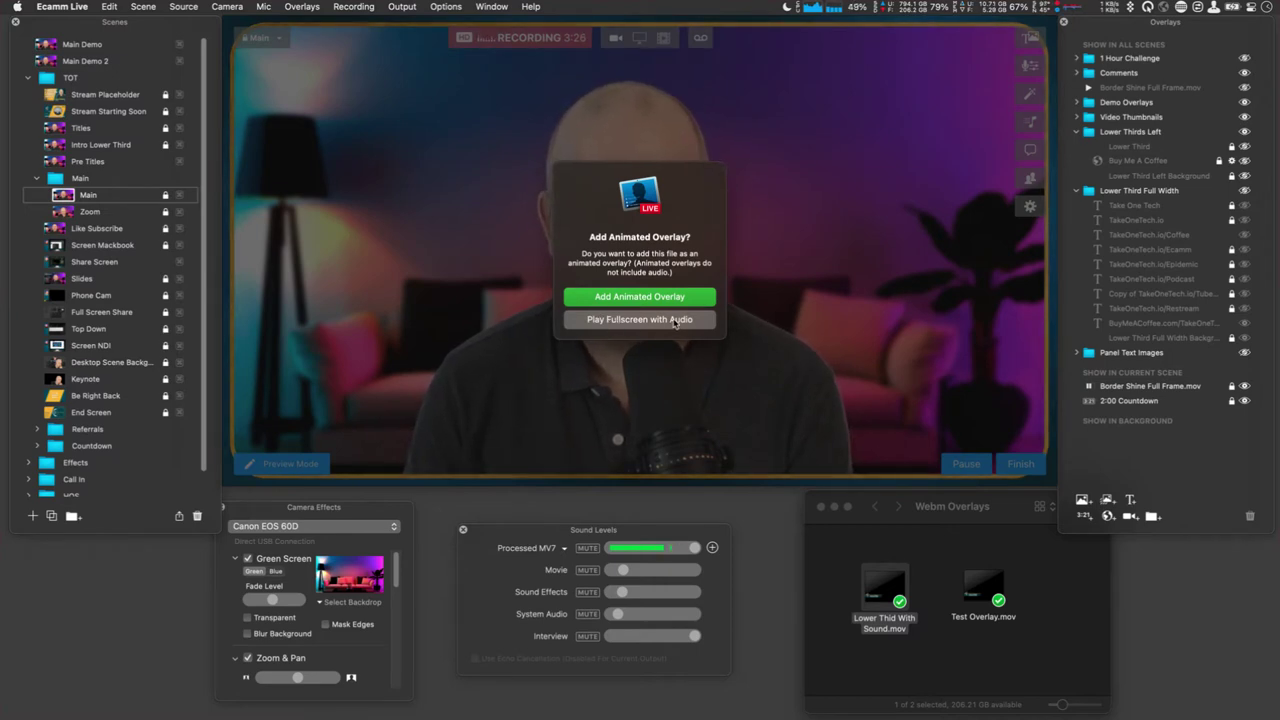
click(606, 320)
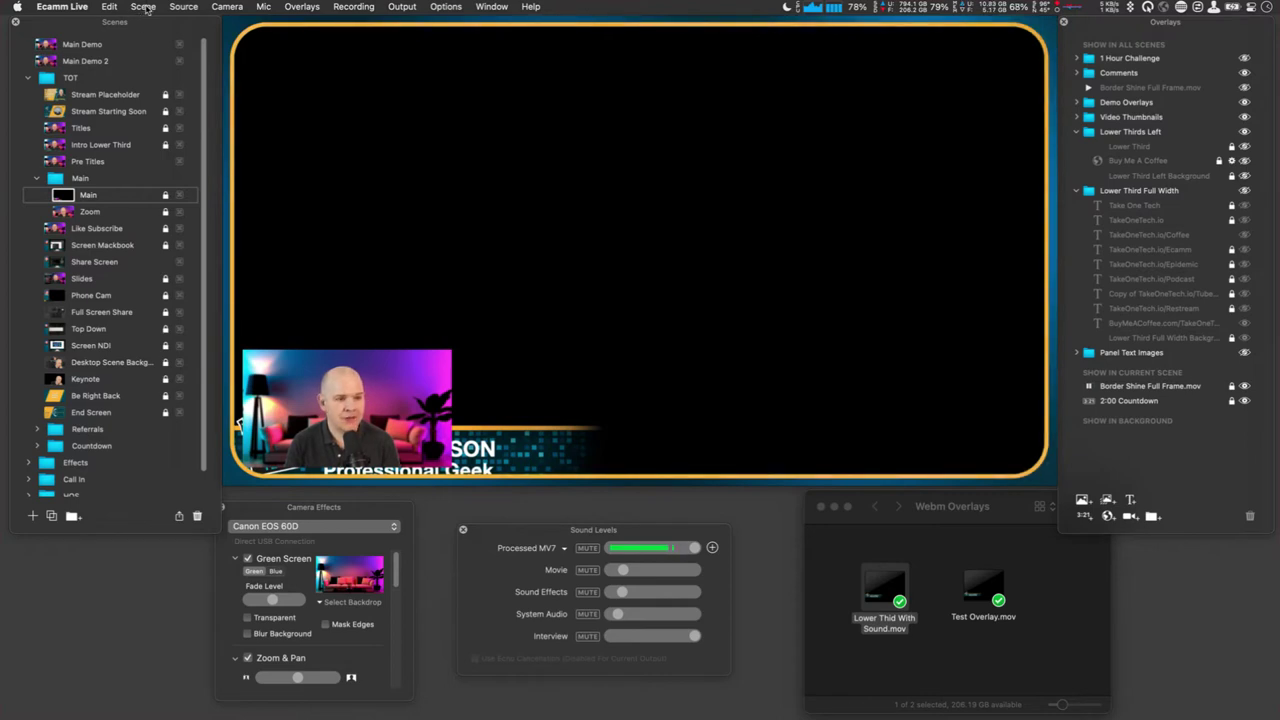
click(180, 7)
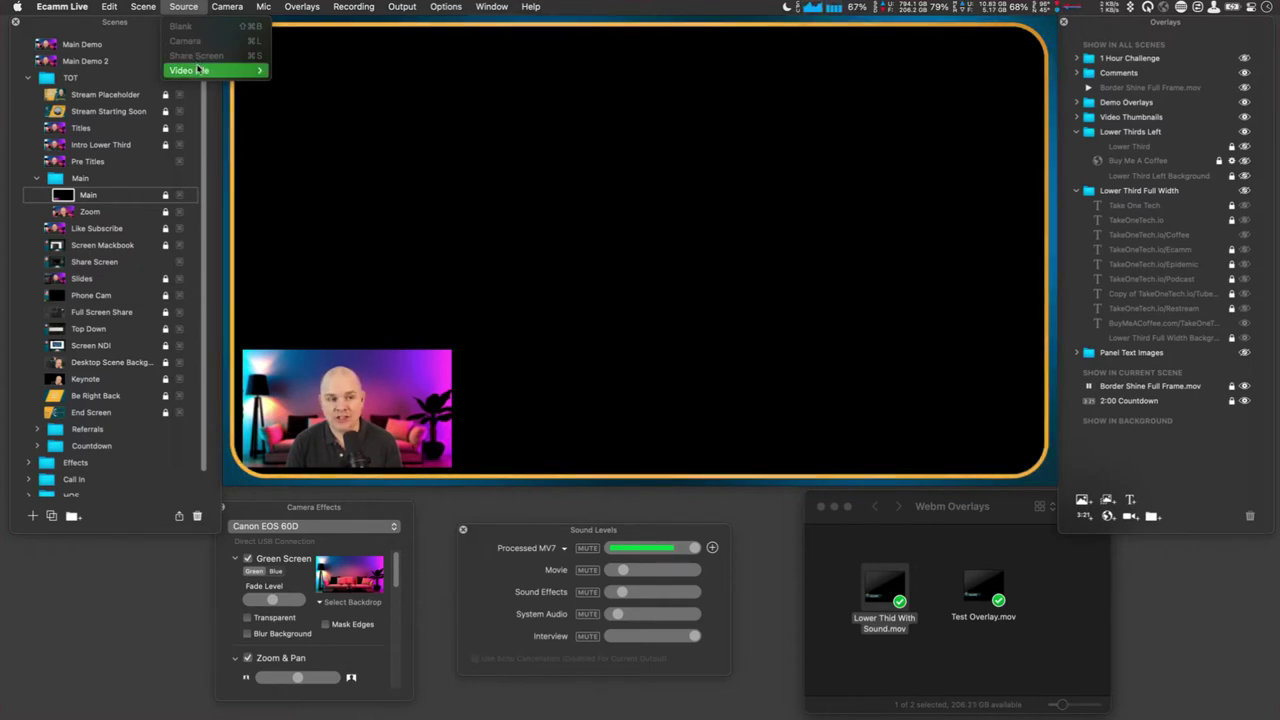
mouse_move(216, 74)
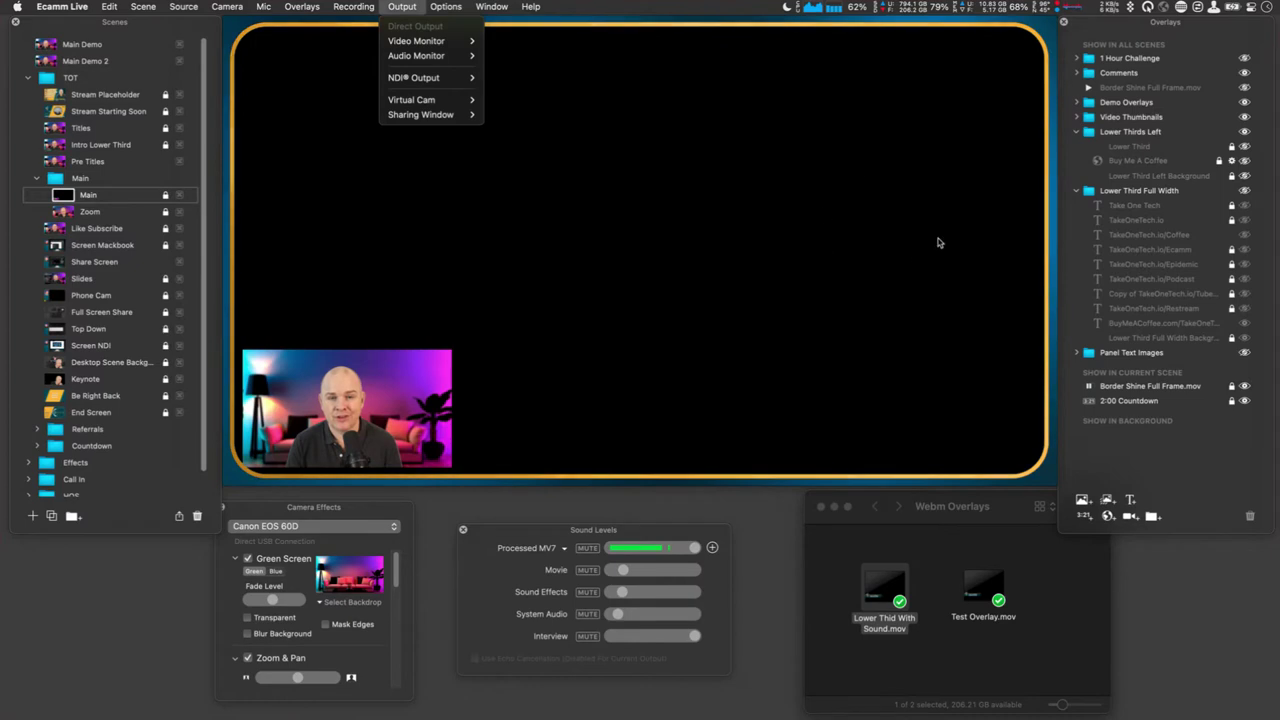
click(817, 239)
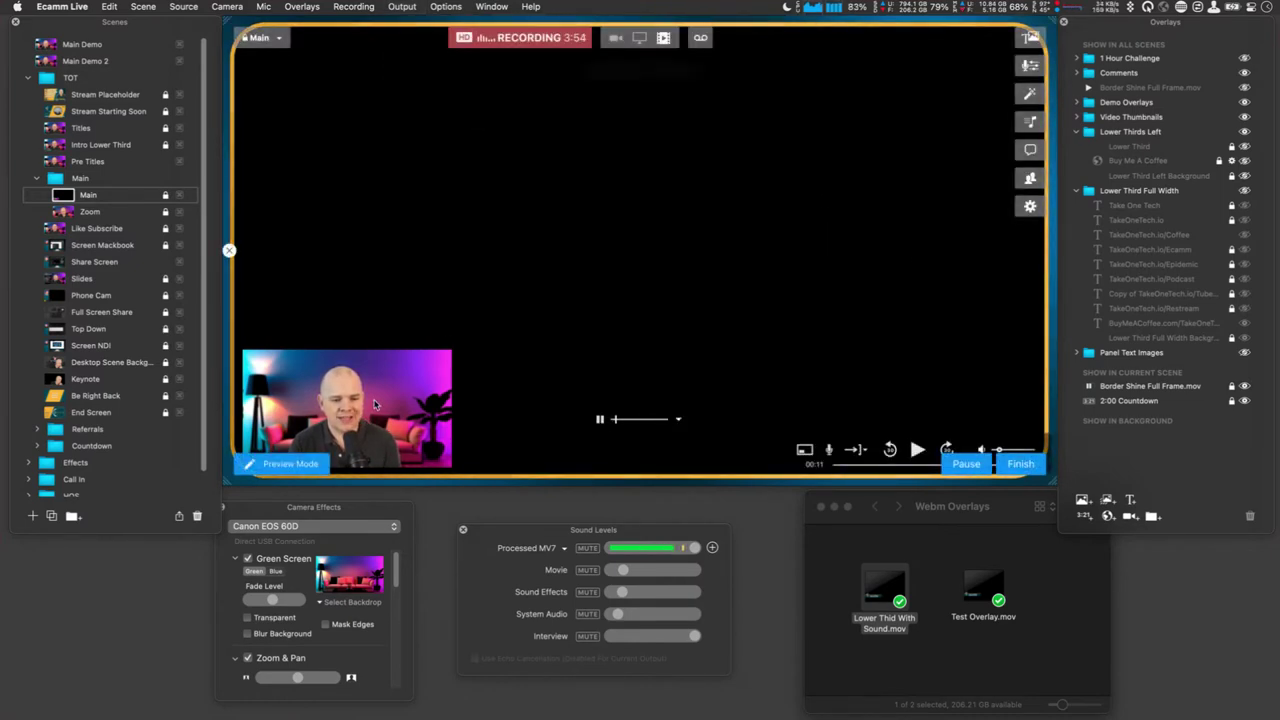
Switch to the Main Demo 2 scene and add Lower Thid With Sound.mov as an animated overlay
click(53, 62)
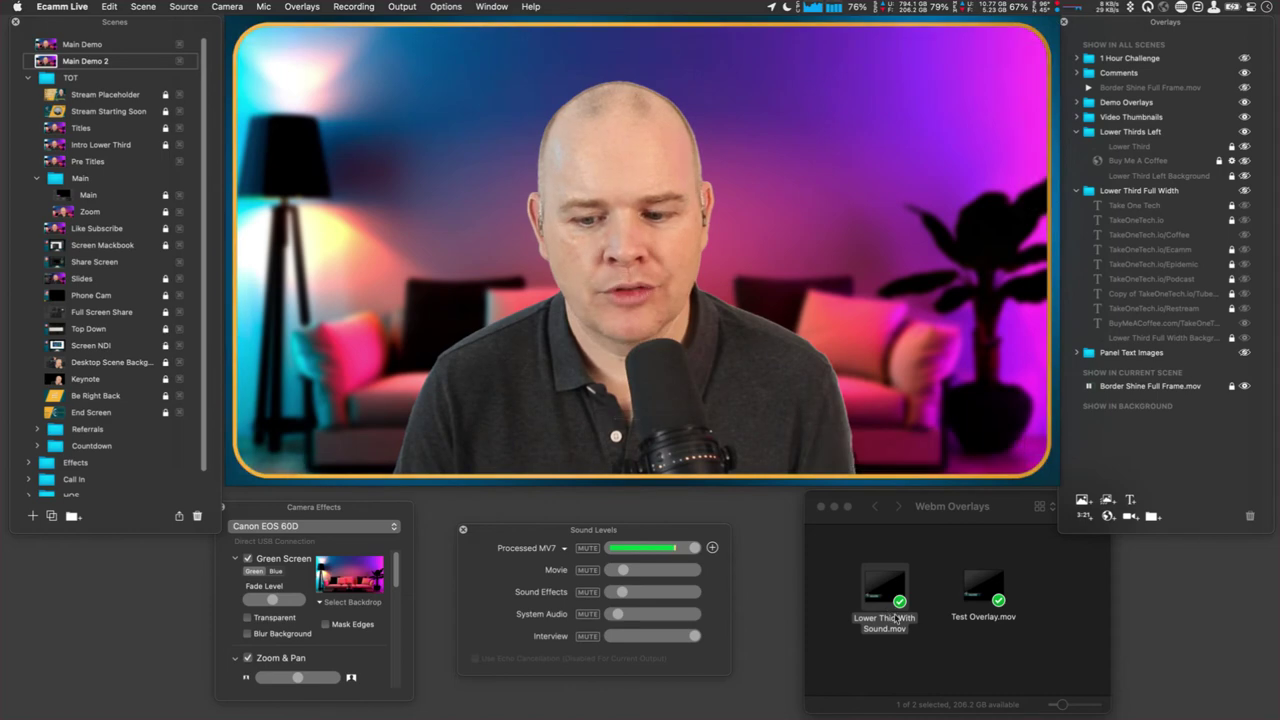
mouse_move(885, 588)
drag(897, 592, 560, 335)
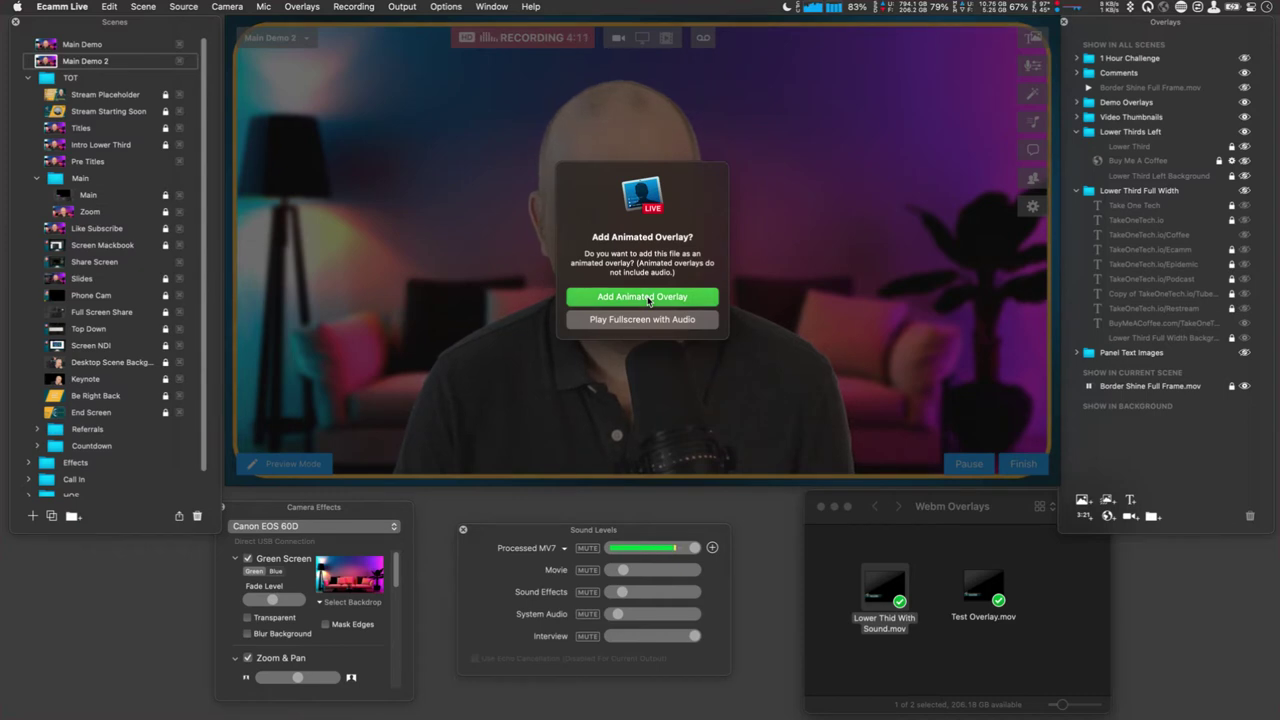
click(648, 297)
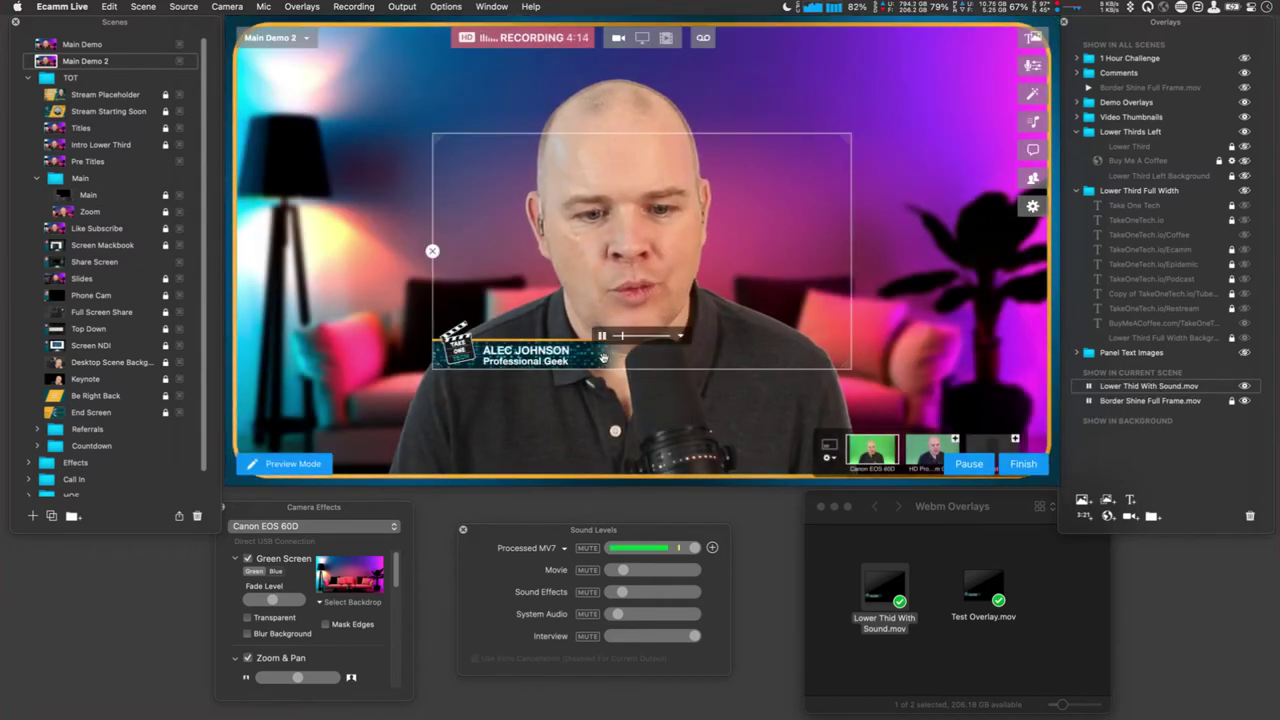
Enlarge the lower-third overlay and move it towards the lower-left area of the camera picture
drag(603, 357, 519, 337)
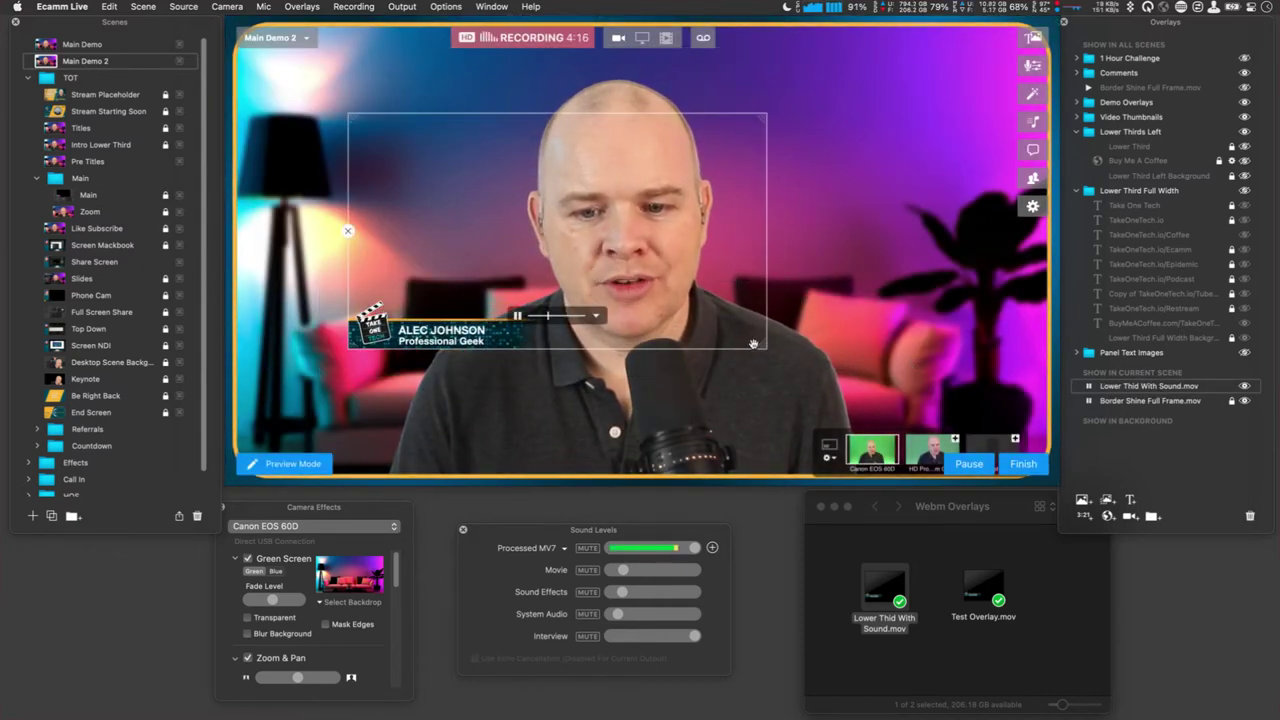
drag(759, 346, 834, 386)
drag(528, 372, 481, 425)
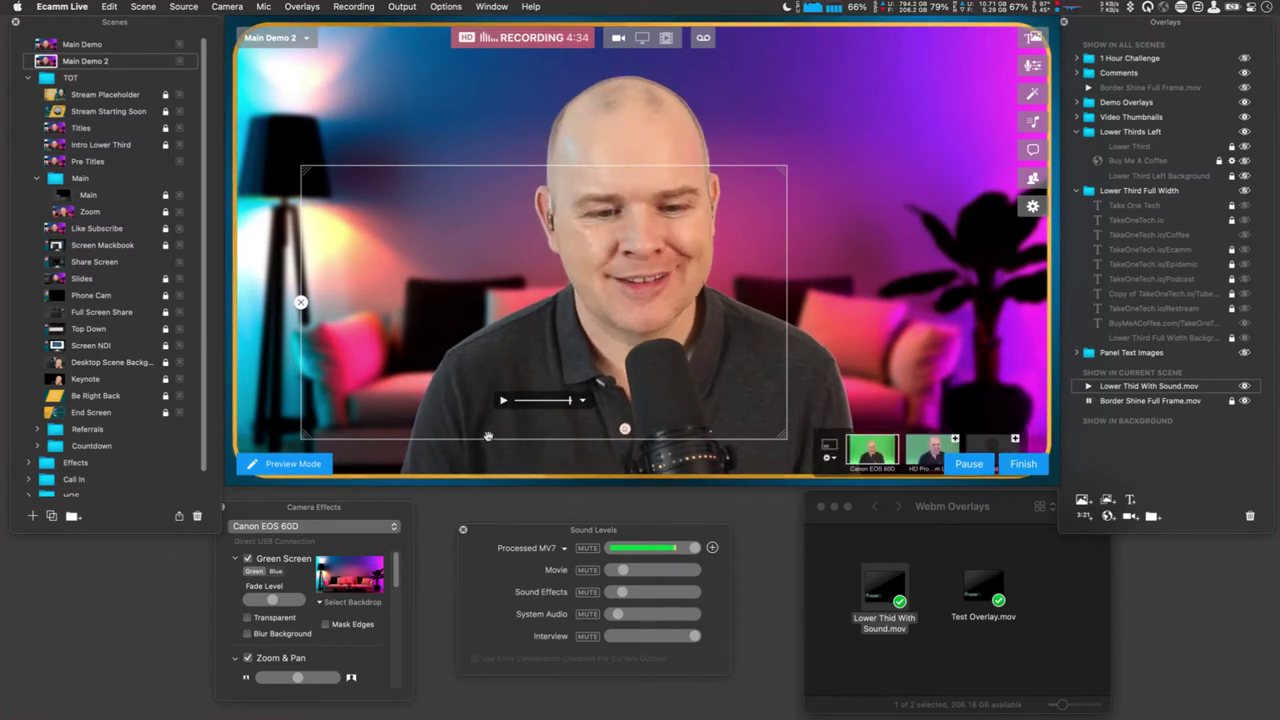
click(493, 444)
click(520, 432)
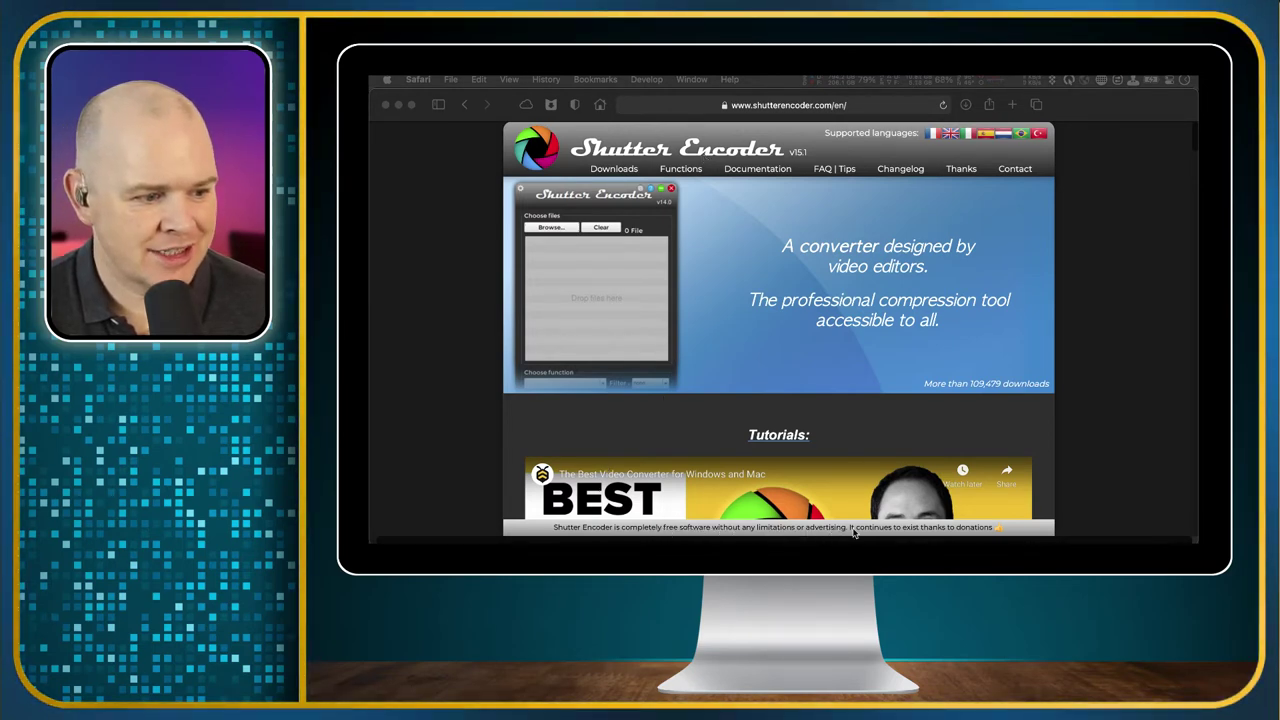
Download the Intel 64-bit macOS version of Shutter Encoder from its website in Safari
click(610, 173)
click(610, 173)
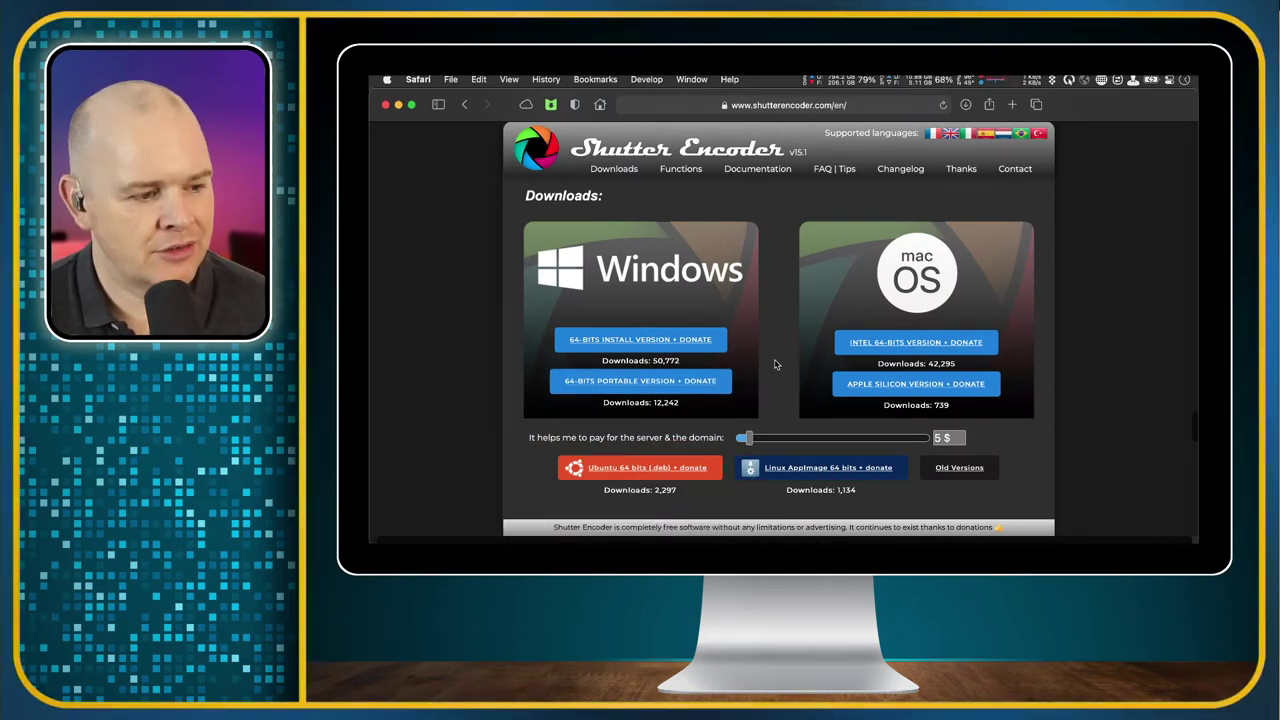
click(912, 344)
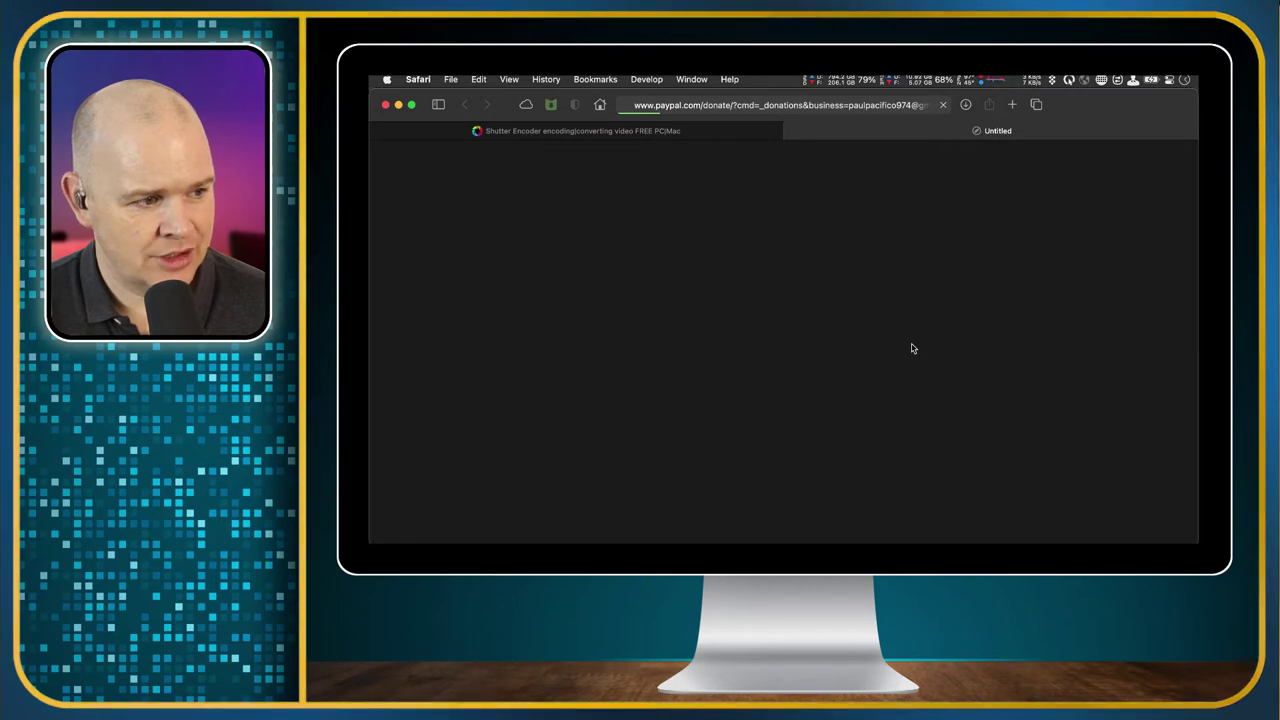
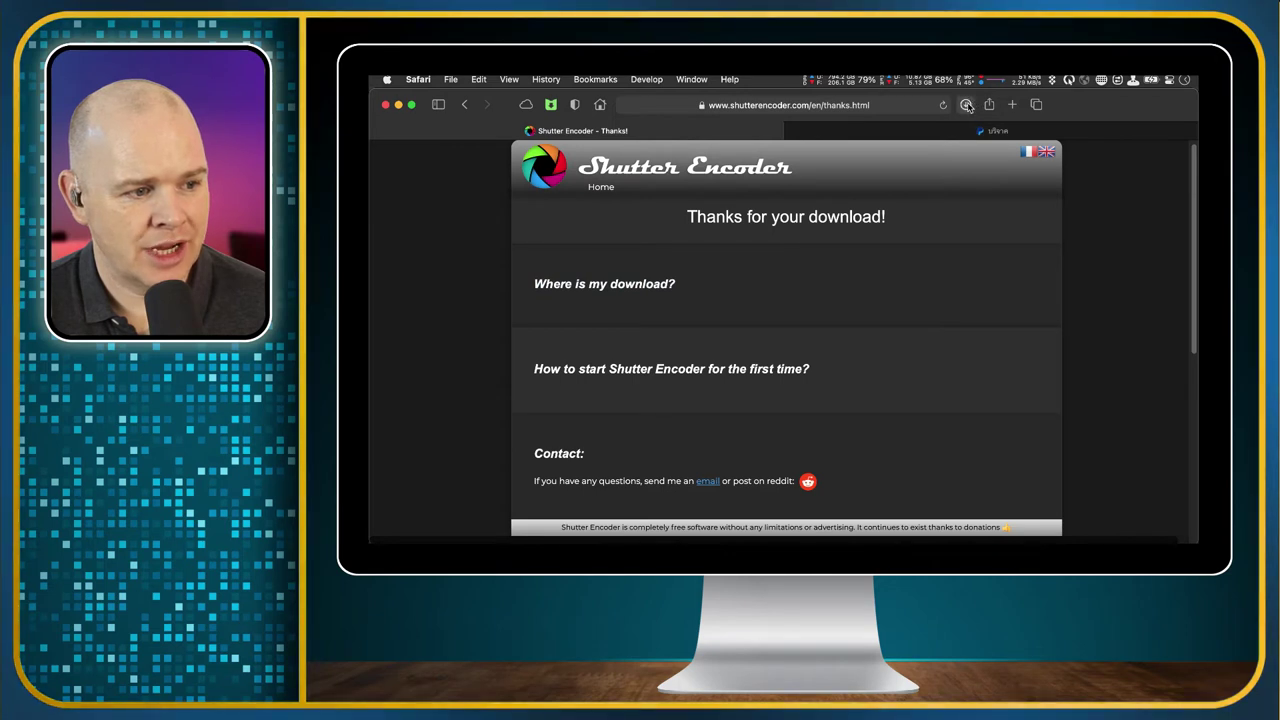
click(957, 223)
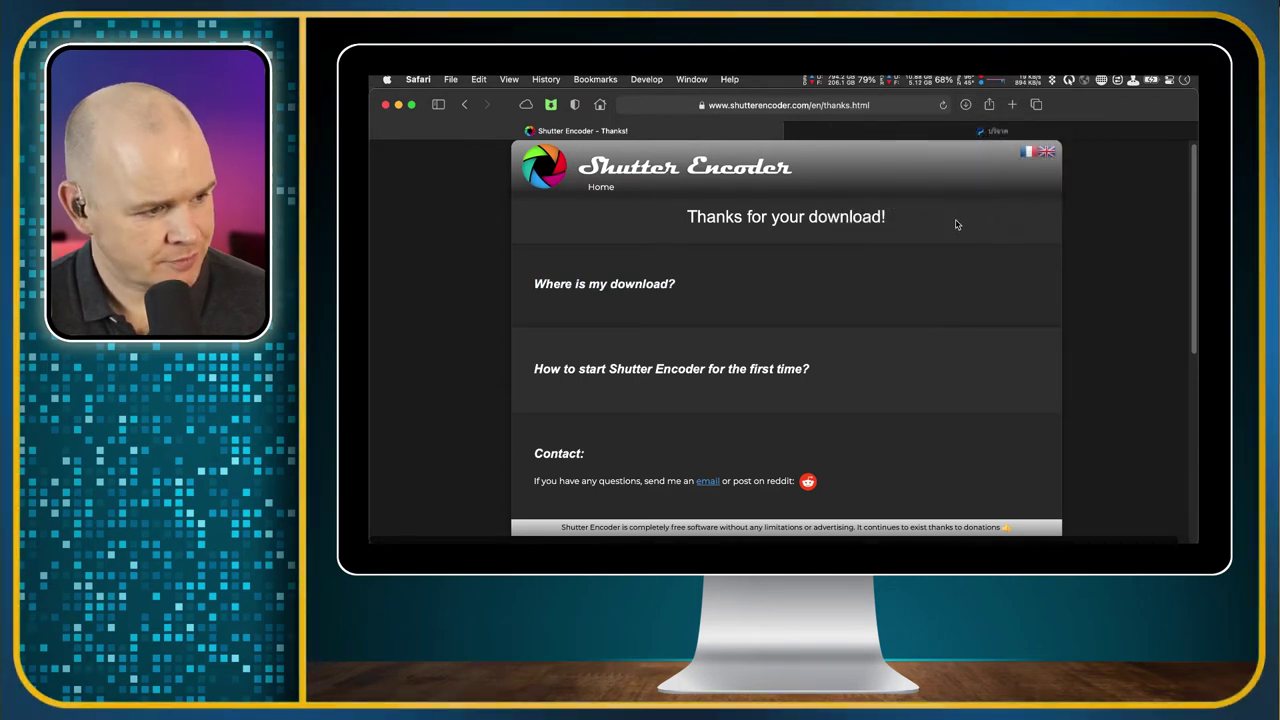
scroll(920, 334, down, 1)
scroll(917, 223, up, 1)
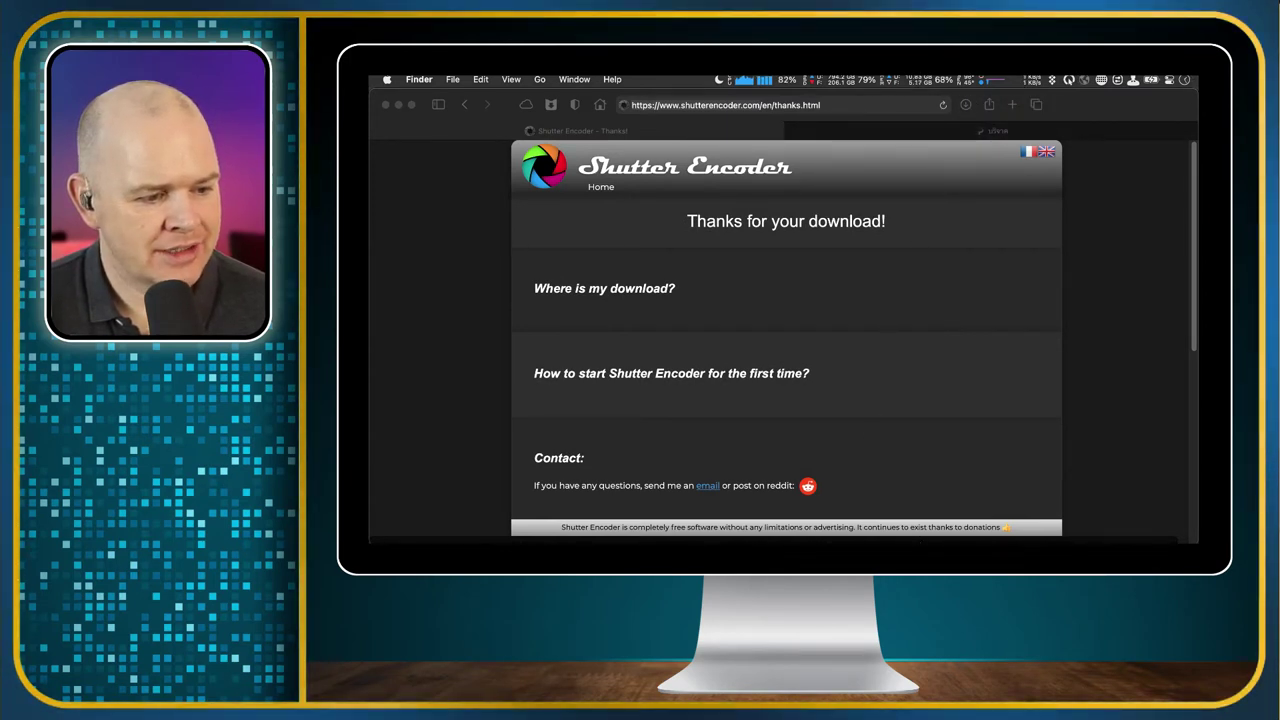
Enlarge the Webm Overlays folder window, try to open the Shutter Encoder 15.1 installer package directly, and dismiss the alert
drag(951, 333, 899, 258)
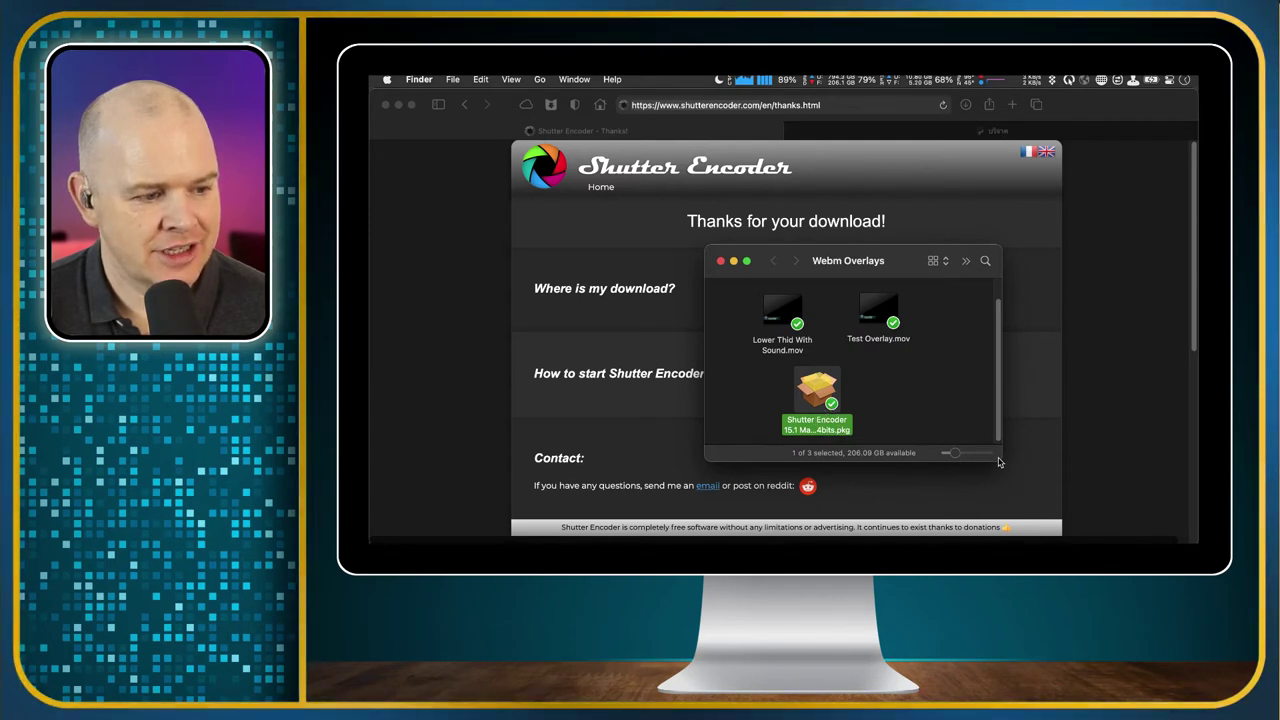
drag(1000, 459, 1029, 534)
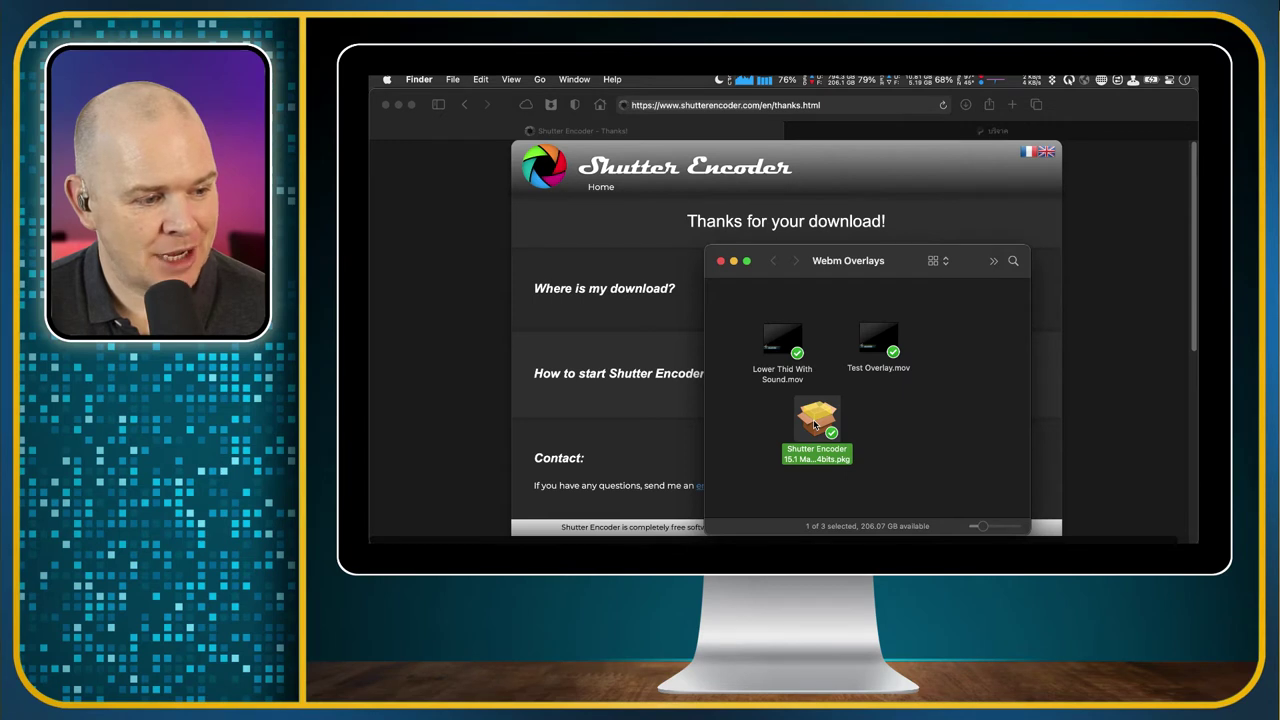
click(876, 420)
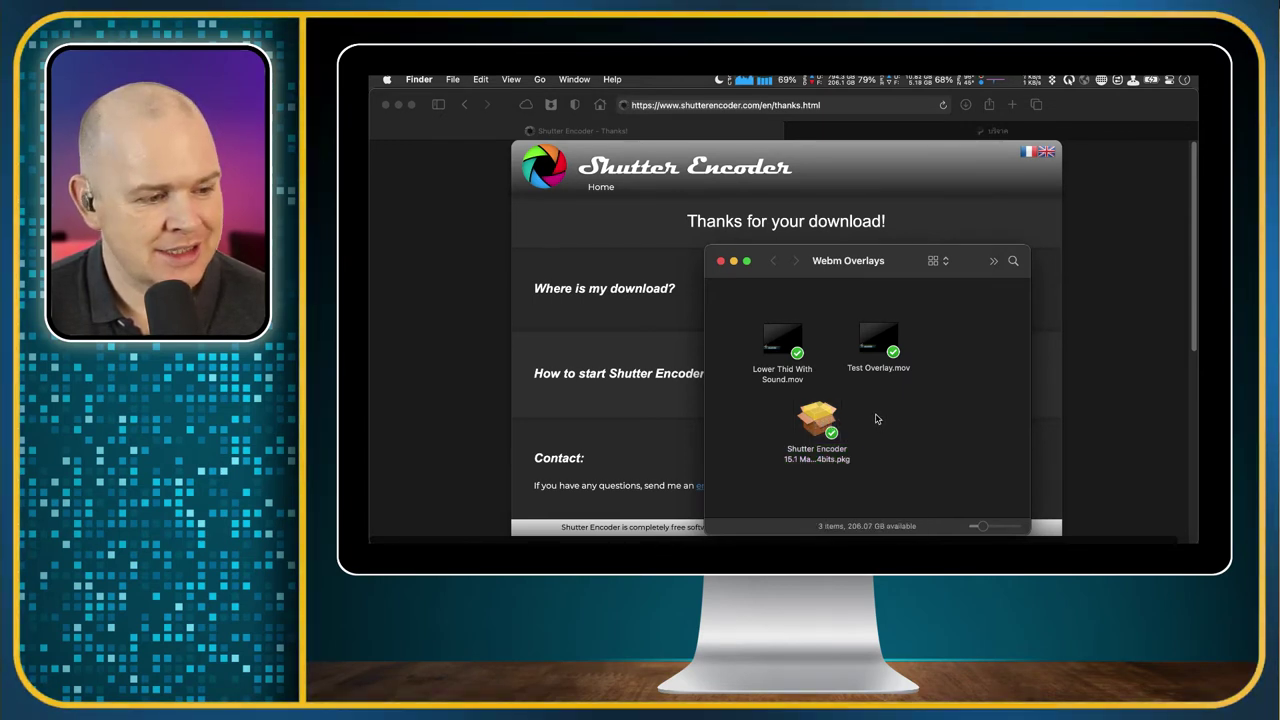
double_click(818, 424)
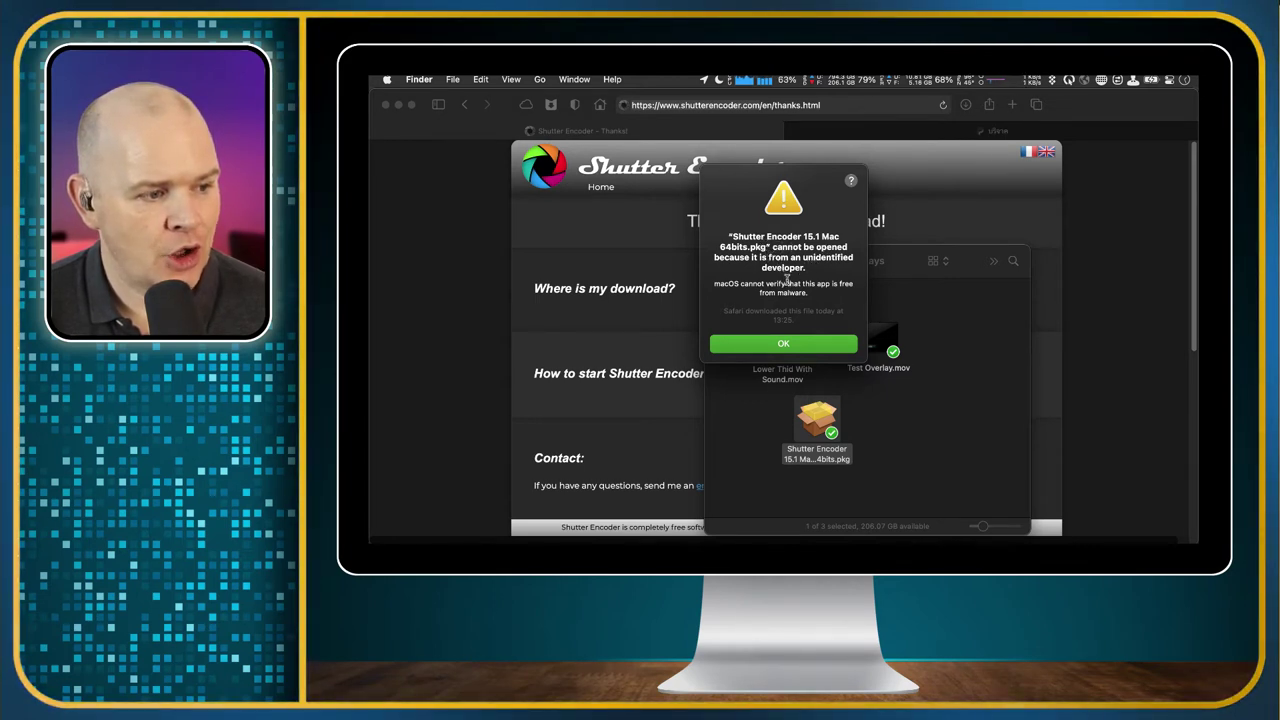
click(802, 345)
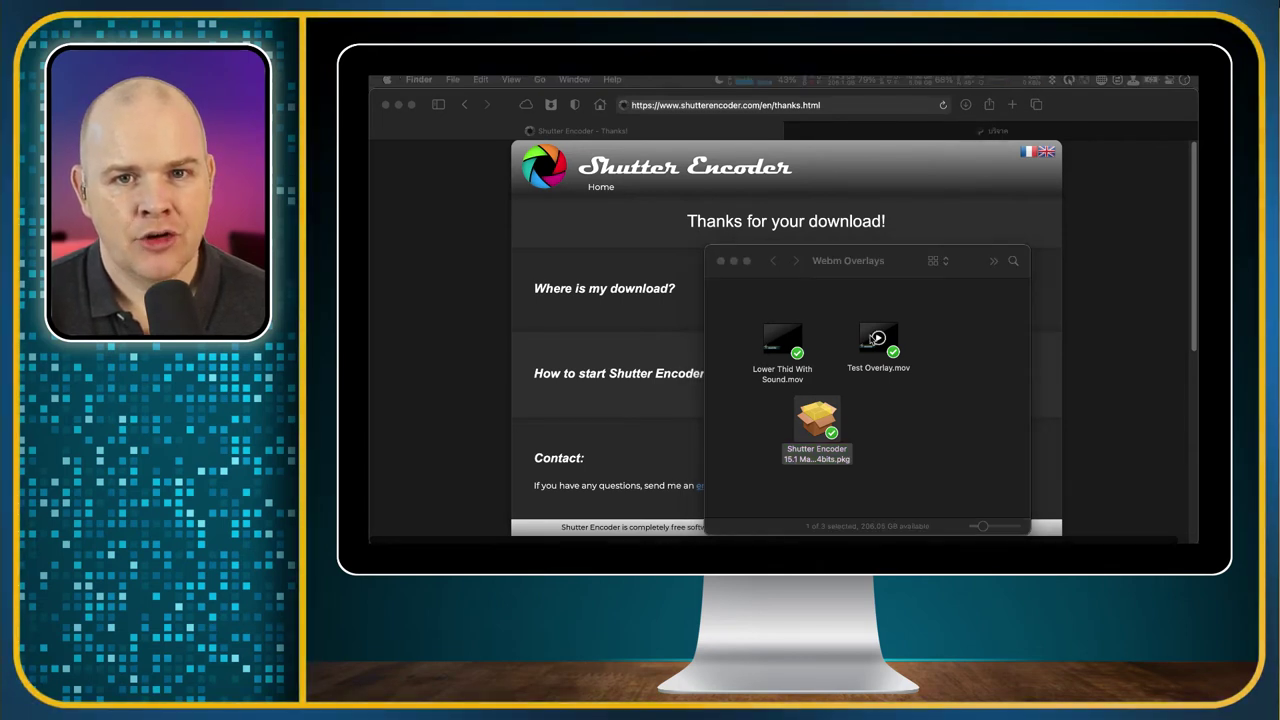
Open the Shutter Encoder 15.1 installer package by overriding the unverified-developer restriction
right_click(822, 420)
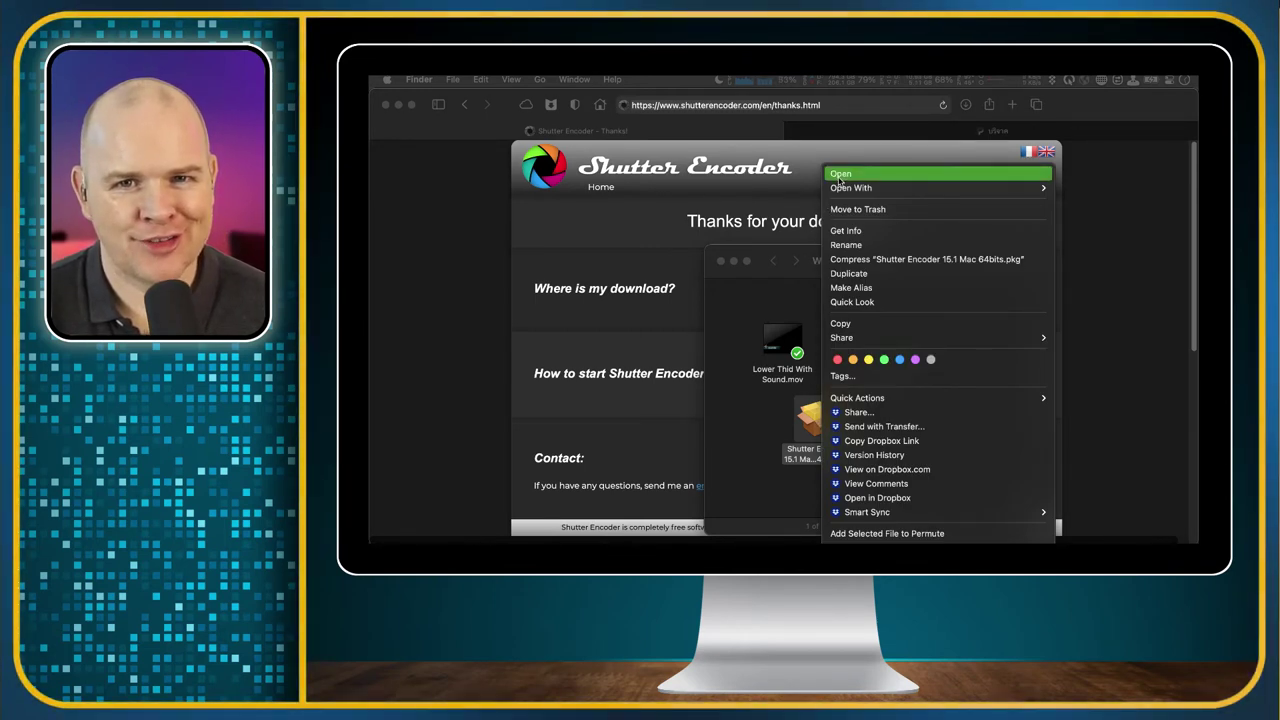
key(alt)
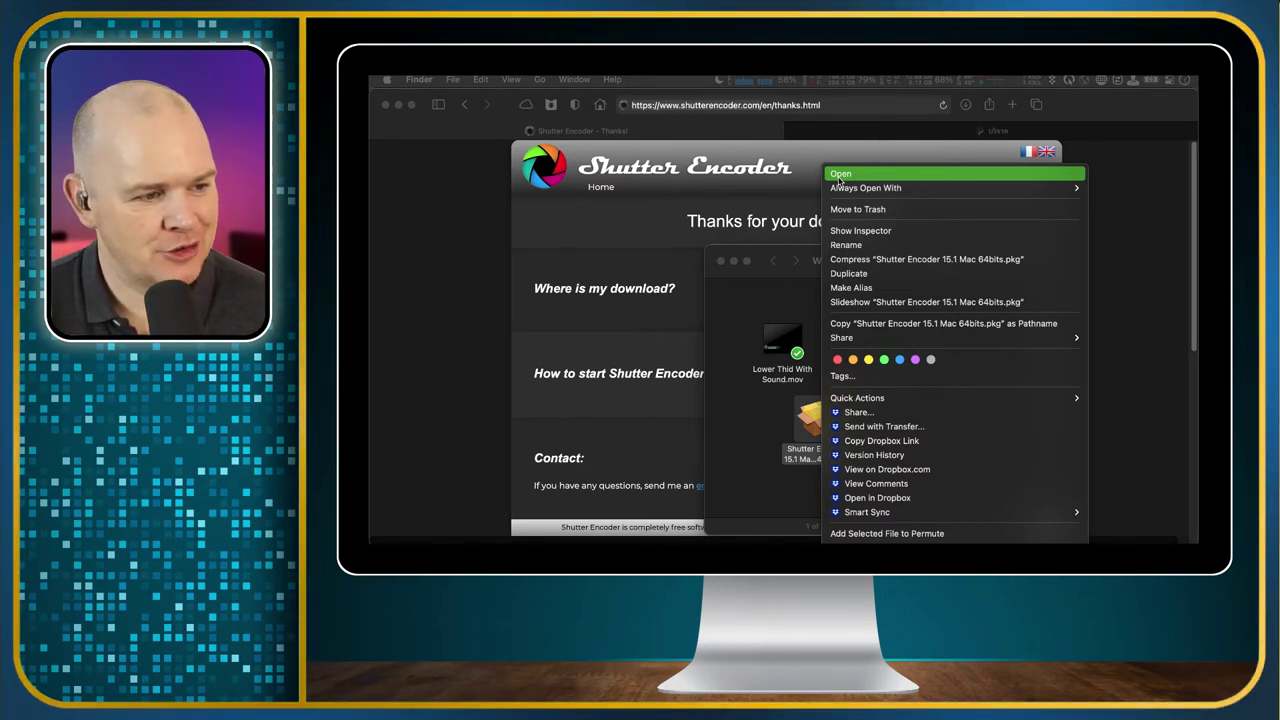
click(839, 176)
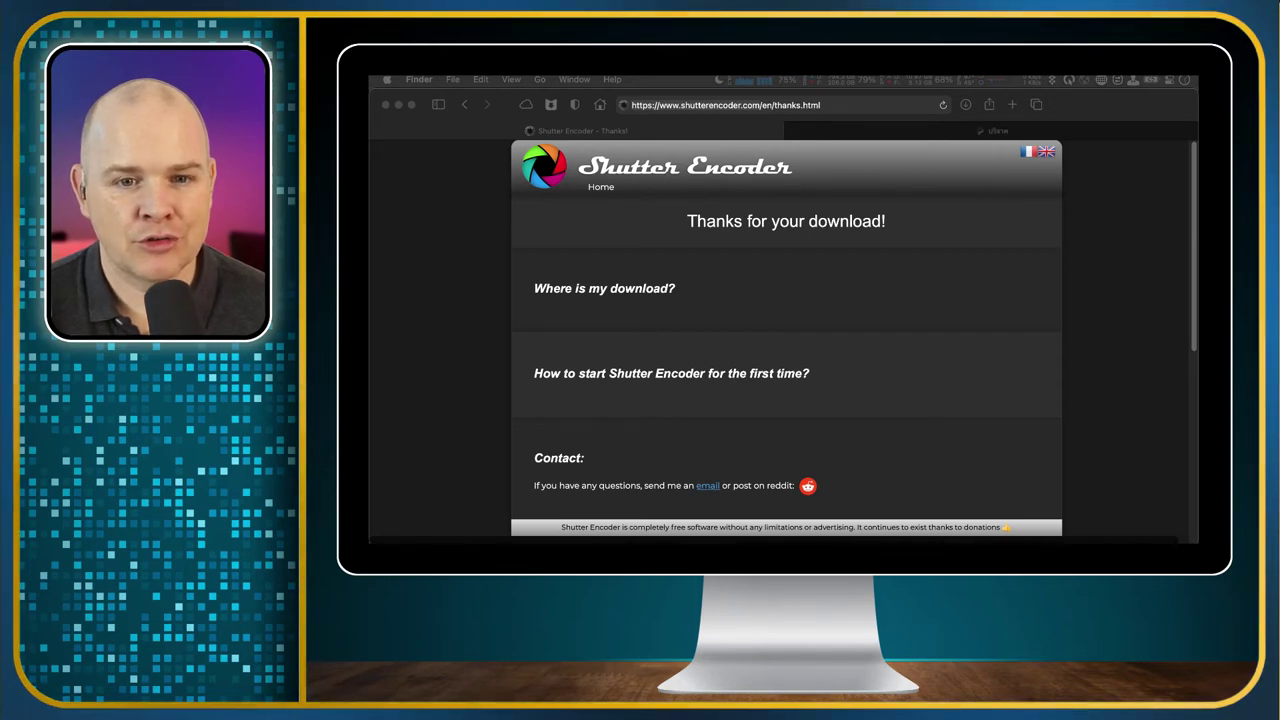
drag(1025, 277, 788, 192)
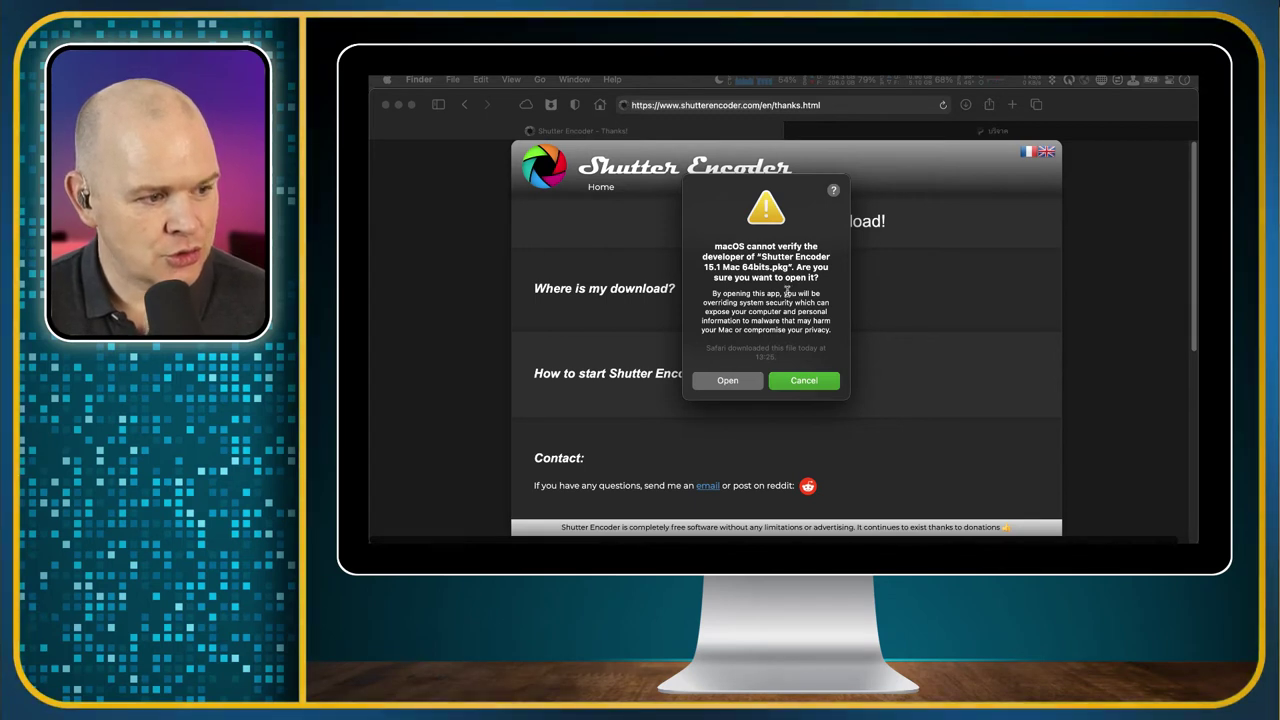
click(728, 381)
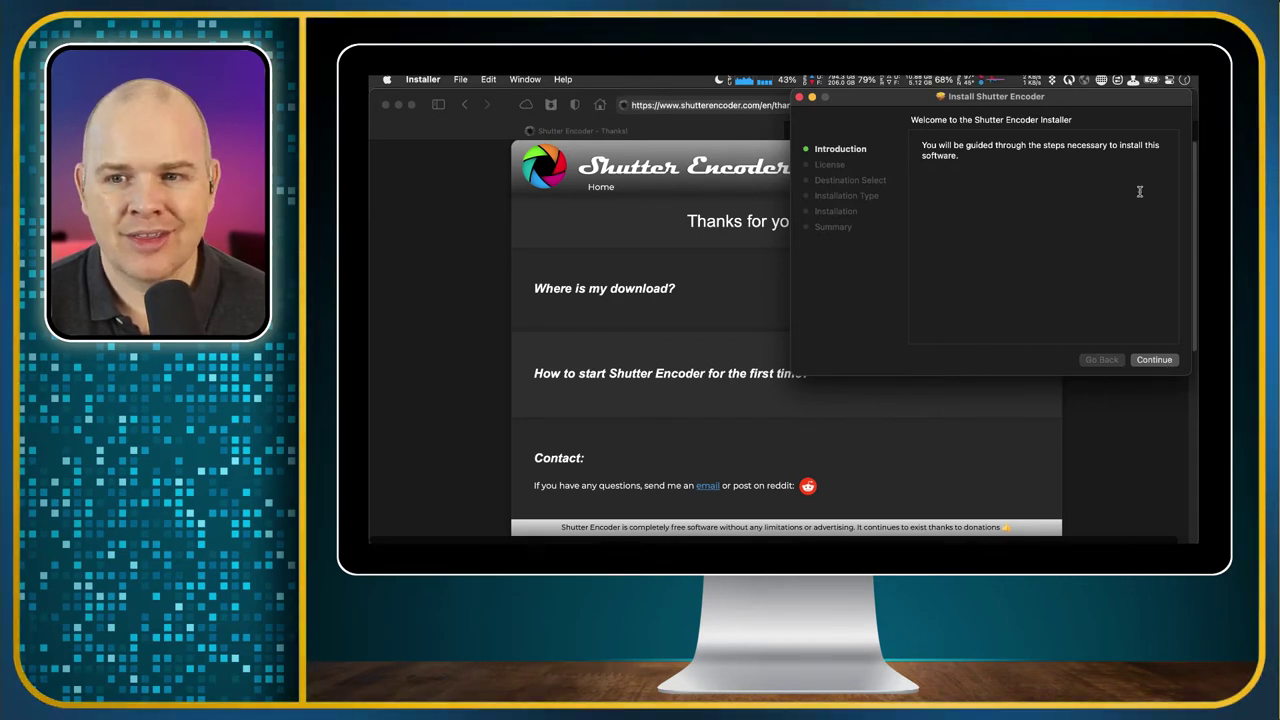
Proceed past the Shutter Encoder installer's introduction and agree to the software license
drag(1109, 102, 912, 204)
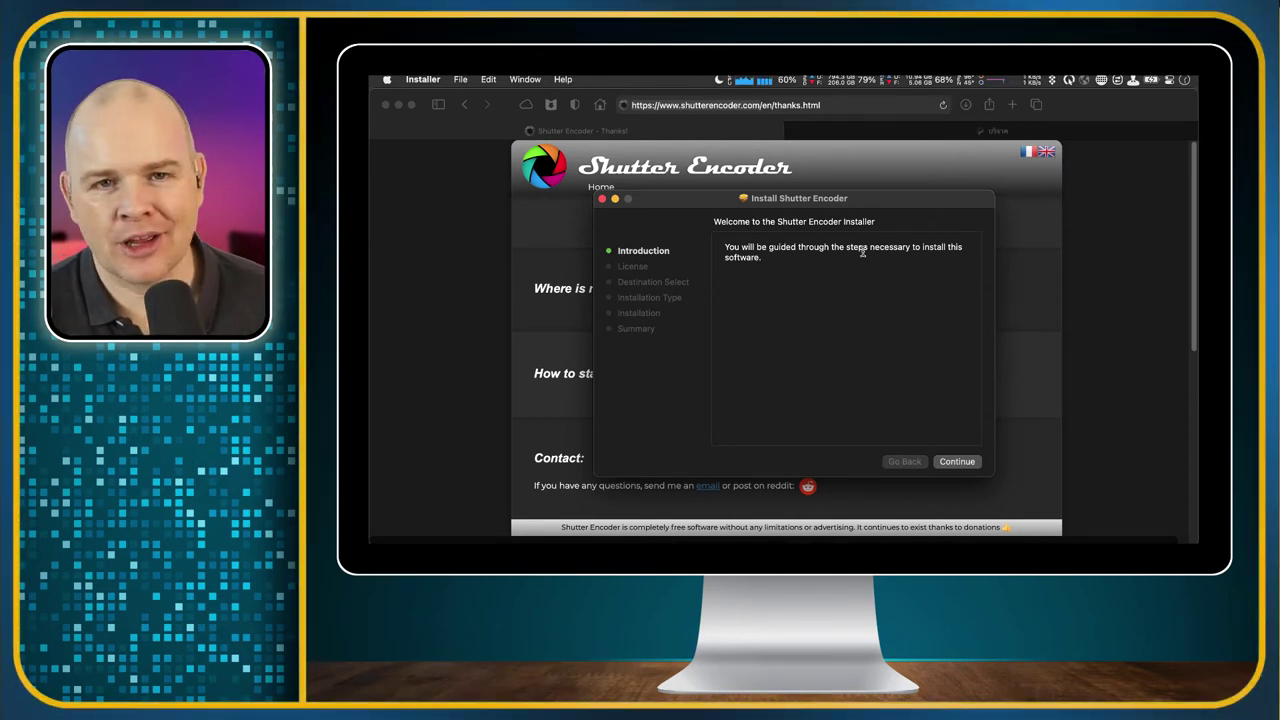
click(955, 462)
click(955, 462)
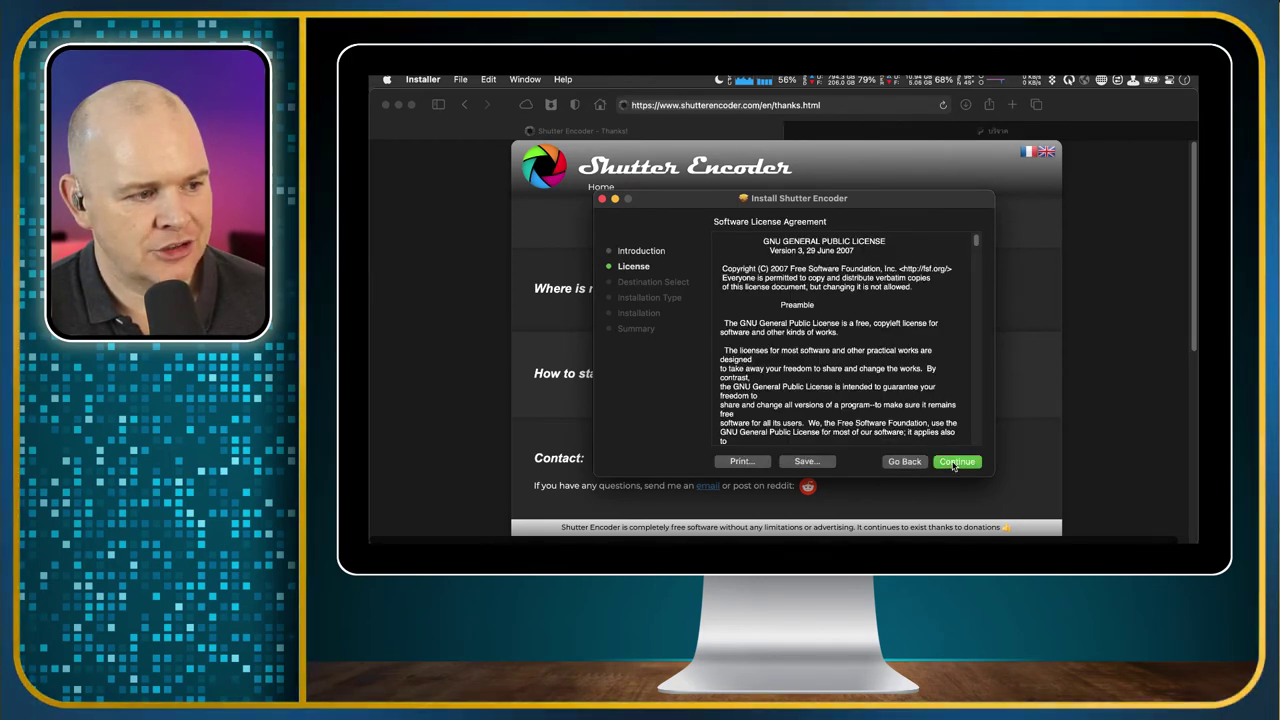
click(923, 372)
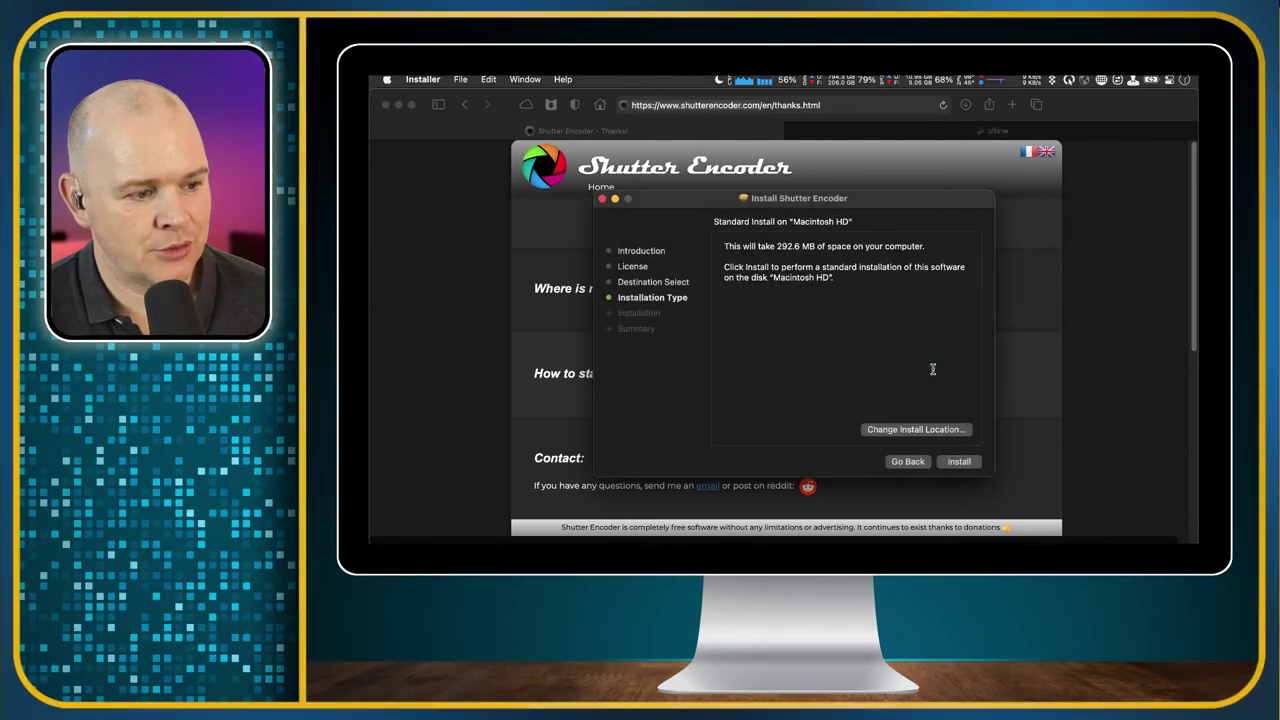
Install Shutter Encoder on Macintosh HD, authorising it with the account password, and close the finished installer
click(959, 460)
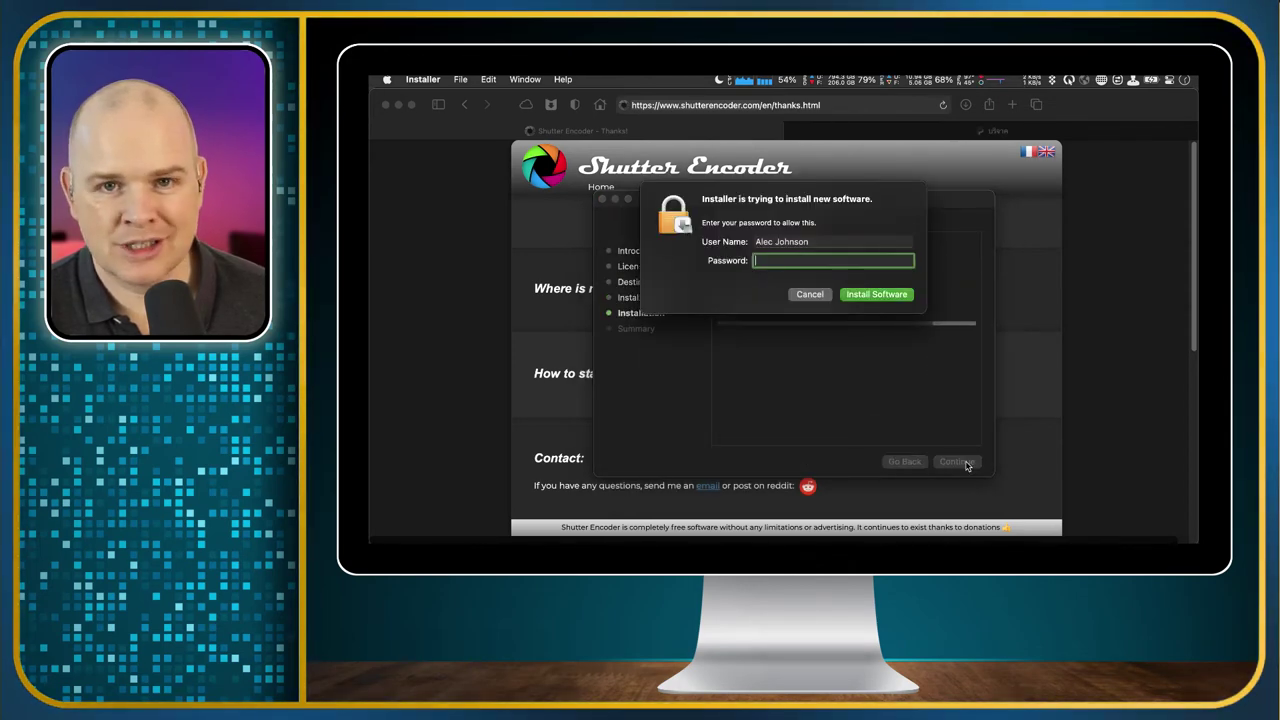
text(•••••••)
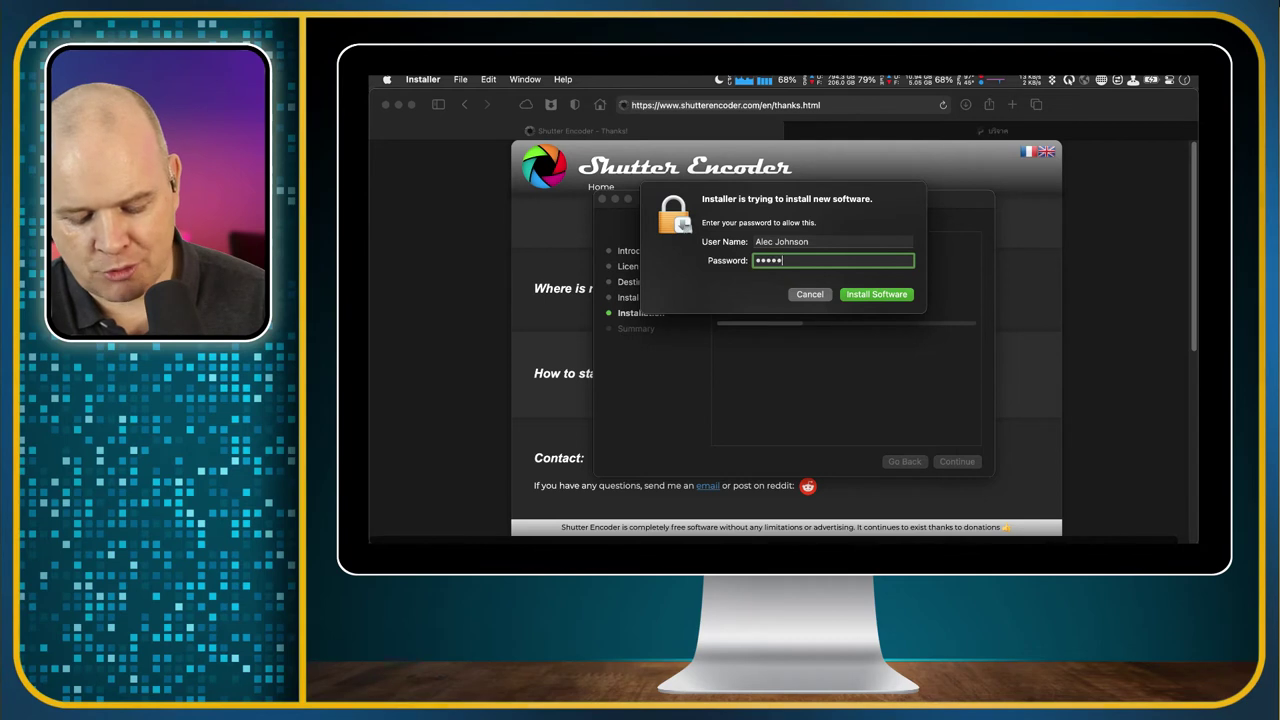
key(Return)
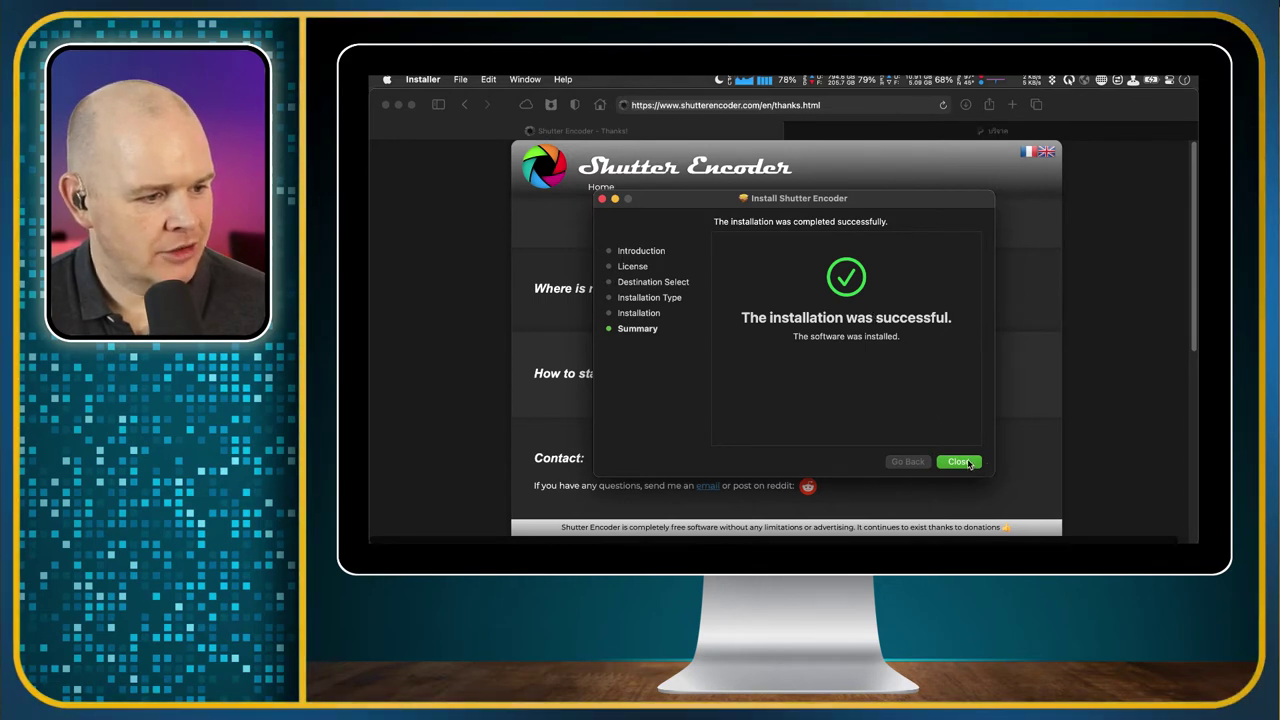
click(958, 462)
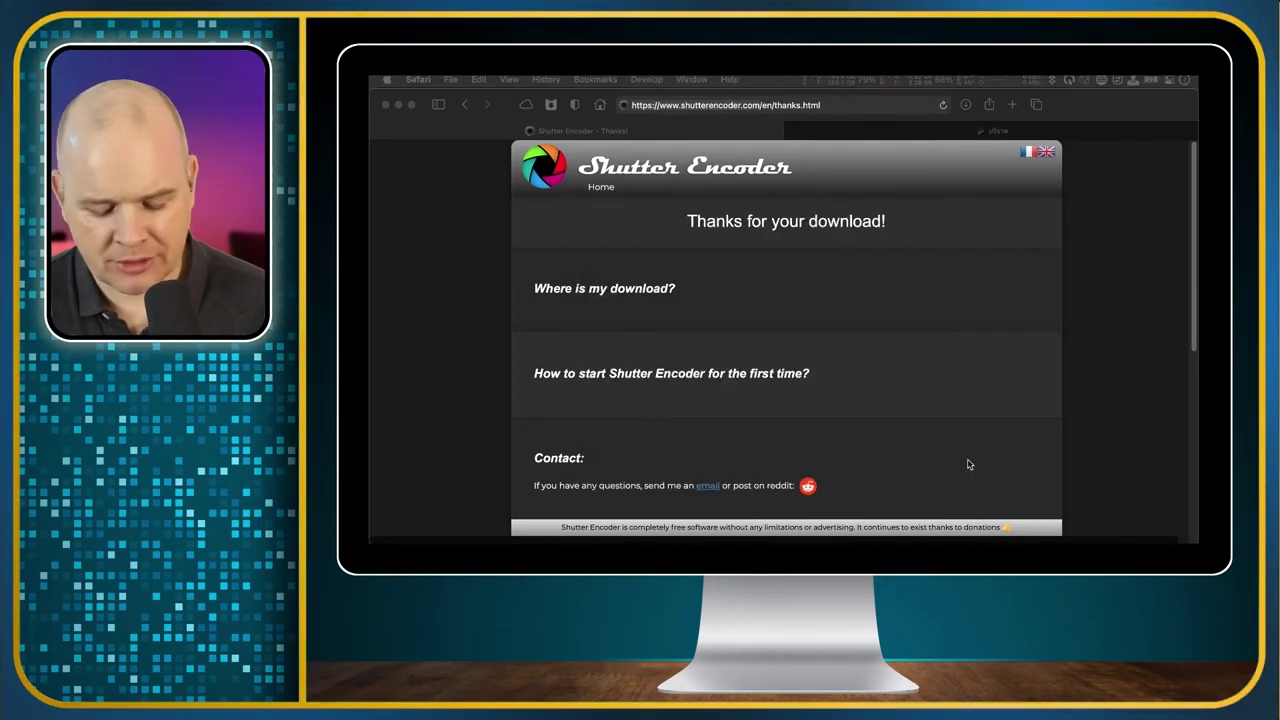
Try to find the installed Shutter Encoder through the launcher search
key(alt+space)
text(shute)
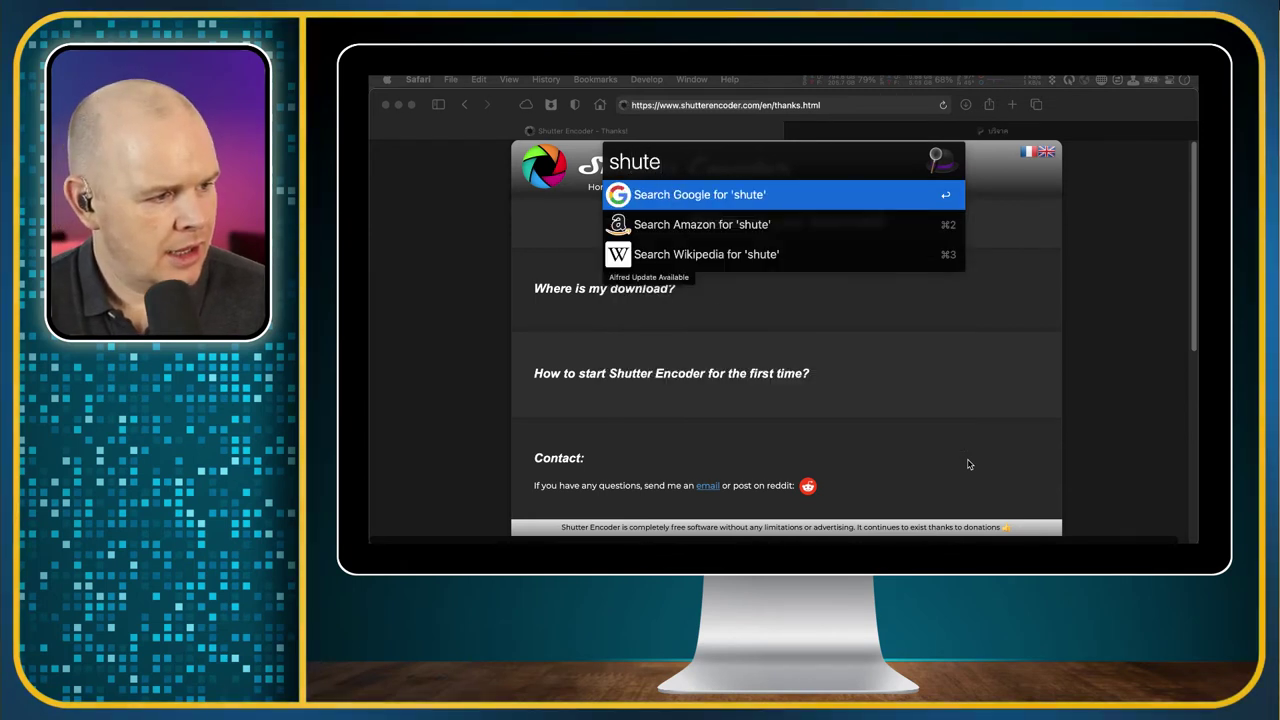
key(BackSpace)
text(te)
key(BackSpace)
text(er)
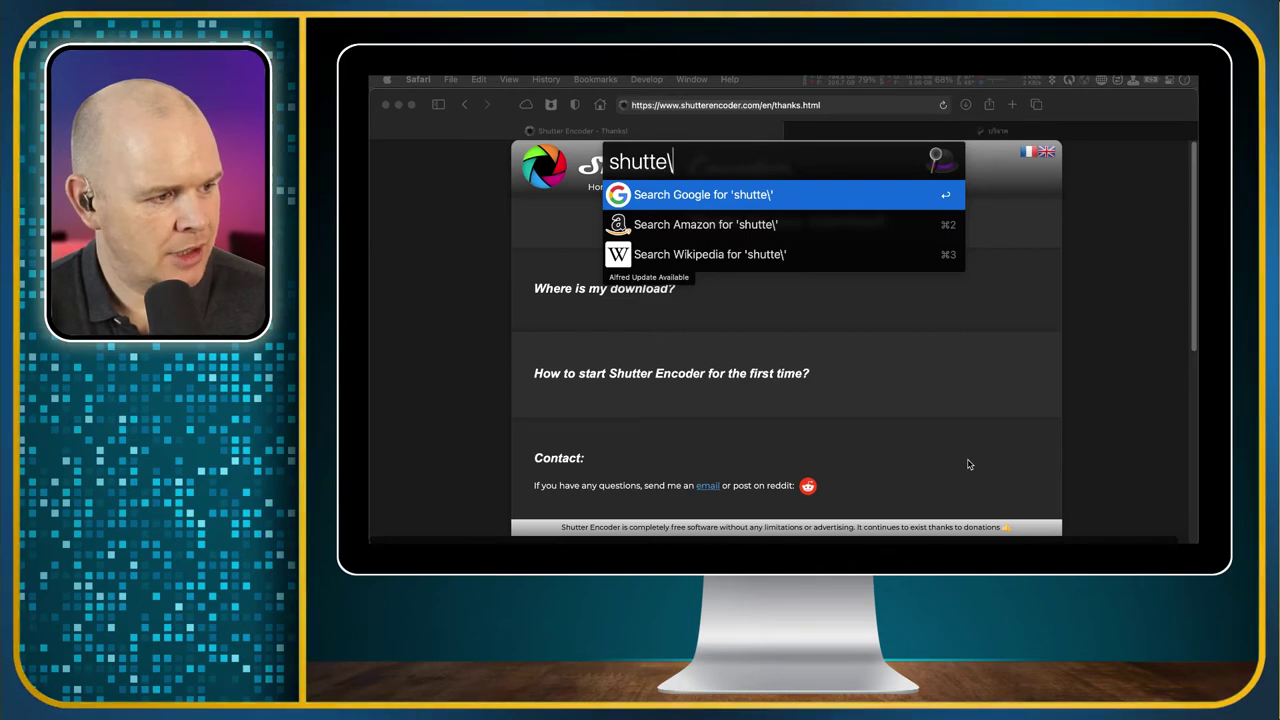
key(BackSpace)
key(BackSpace)
key(BackSpace)
key(BackSpace)
key(BackSpace)
key(BackSpace)
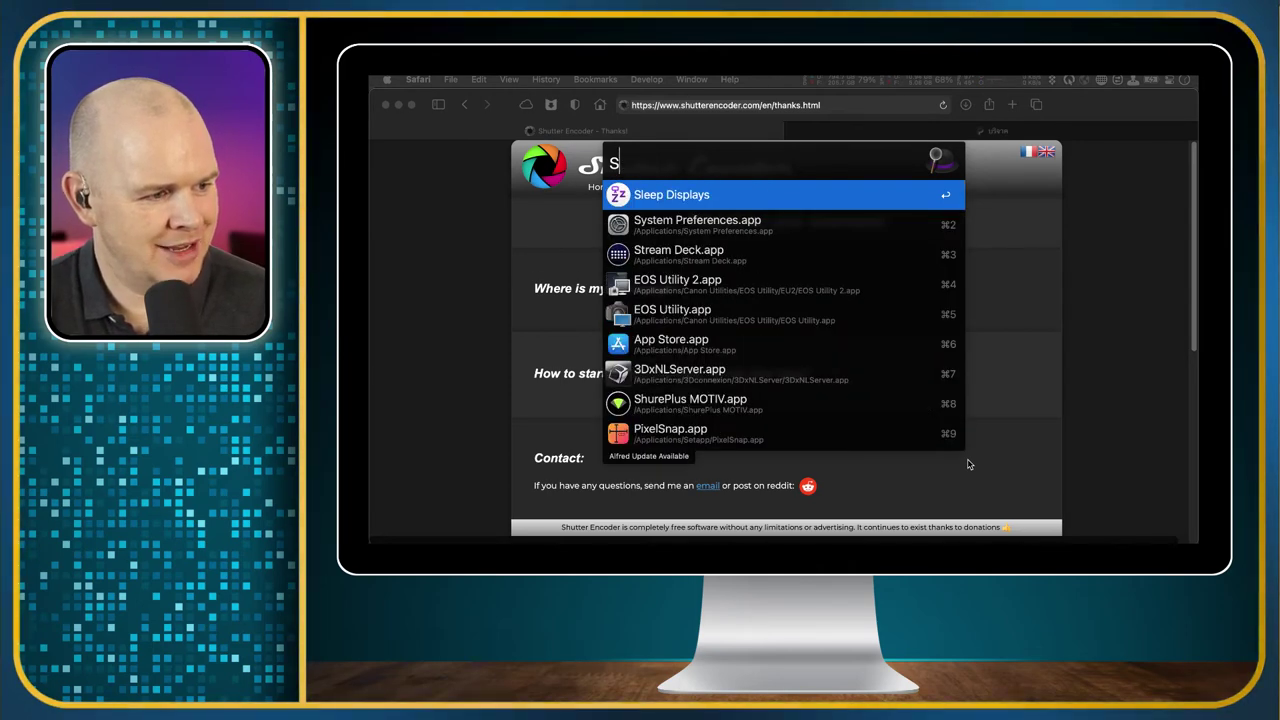
key(Escape)
key(alt+space)
text(shute)
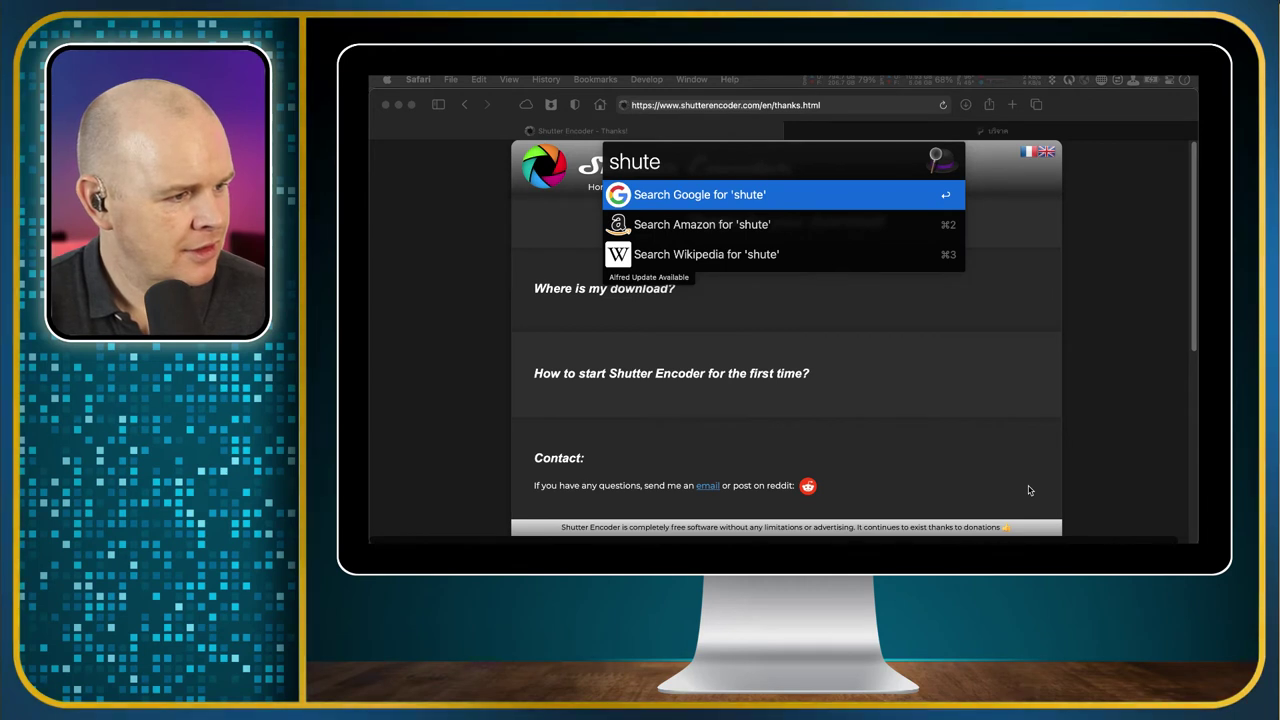
key(BackSpace)
text(t)
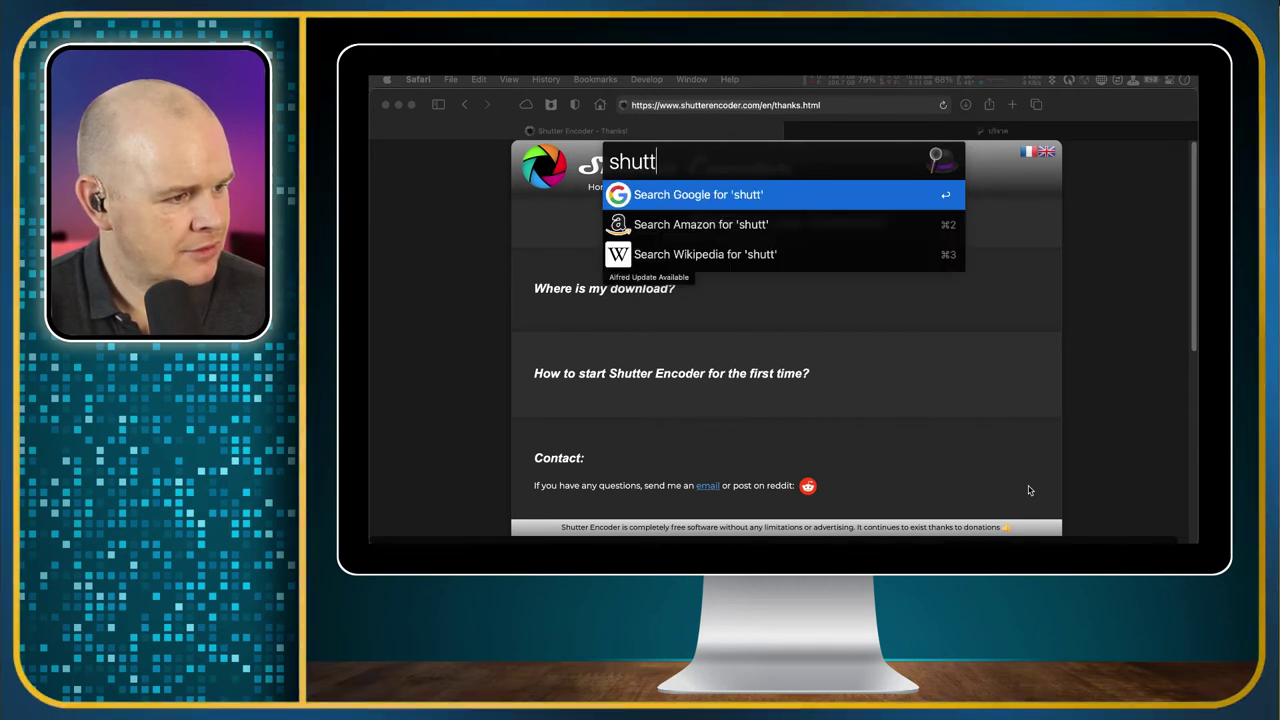
key(BackSpace)
key(super+a)
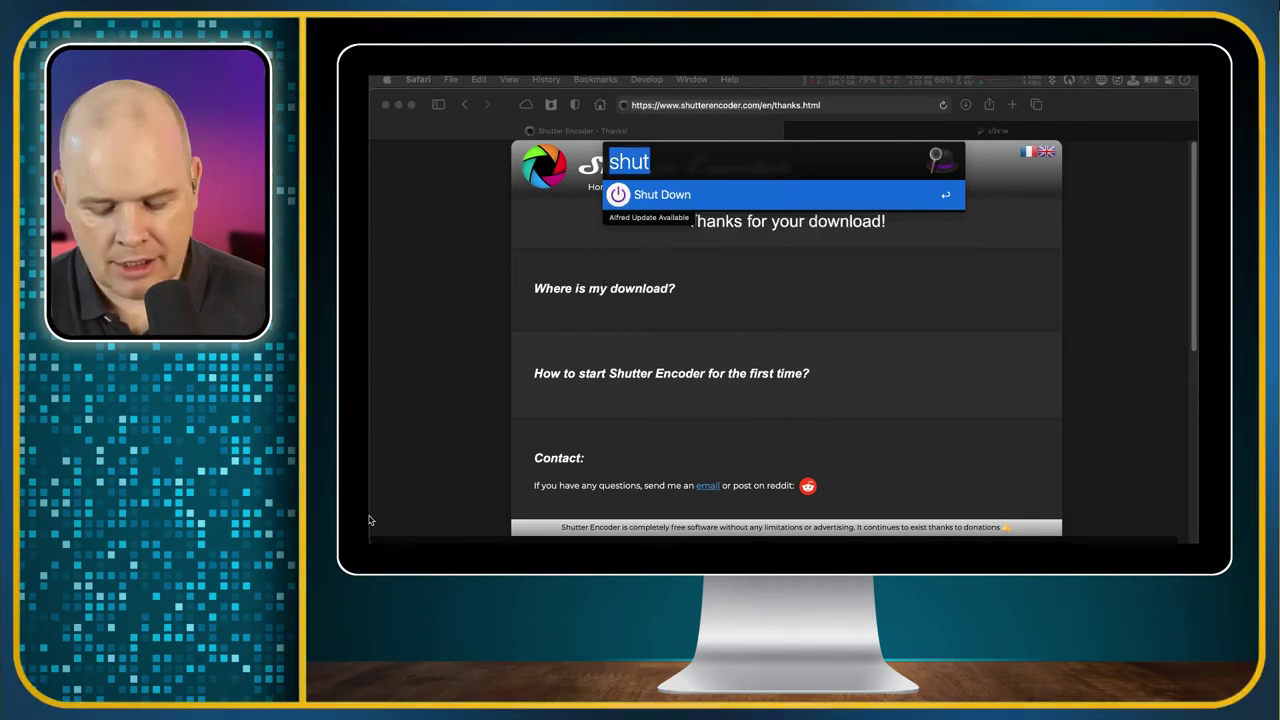
key(BackSpace)
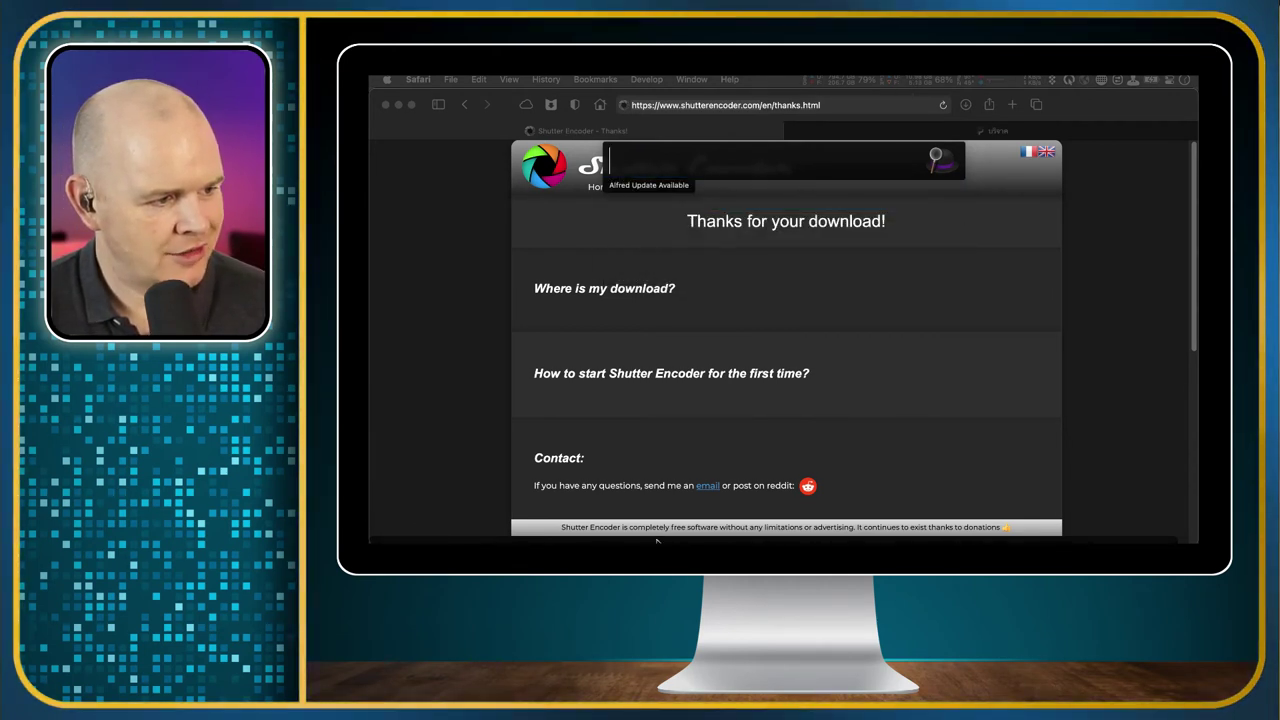
key(Escape)
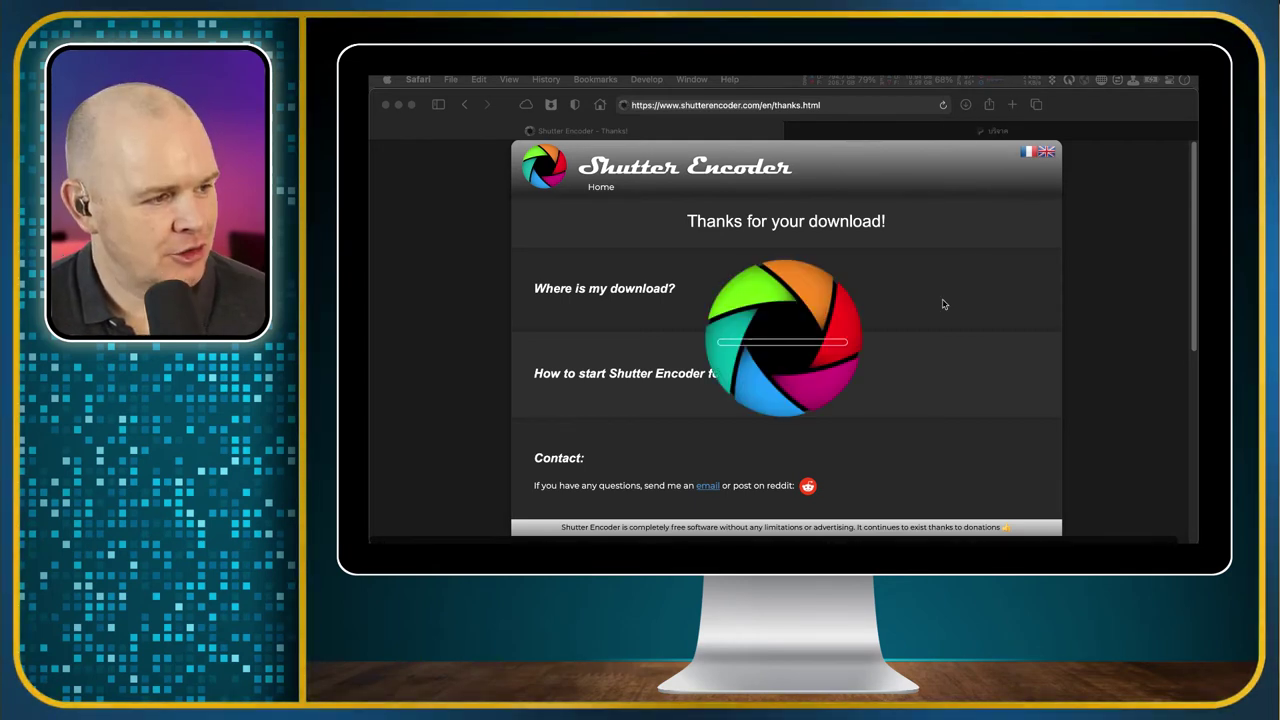
Close the Safari window and add Lower Thid With Sound.mov from the Webm Overlays folder to Shutter Encoder's file list
click(385, 105)
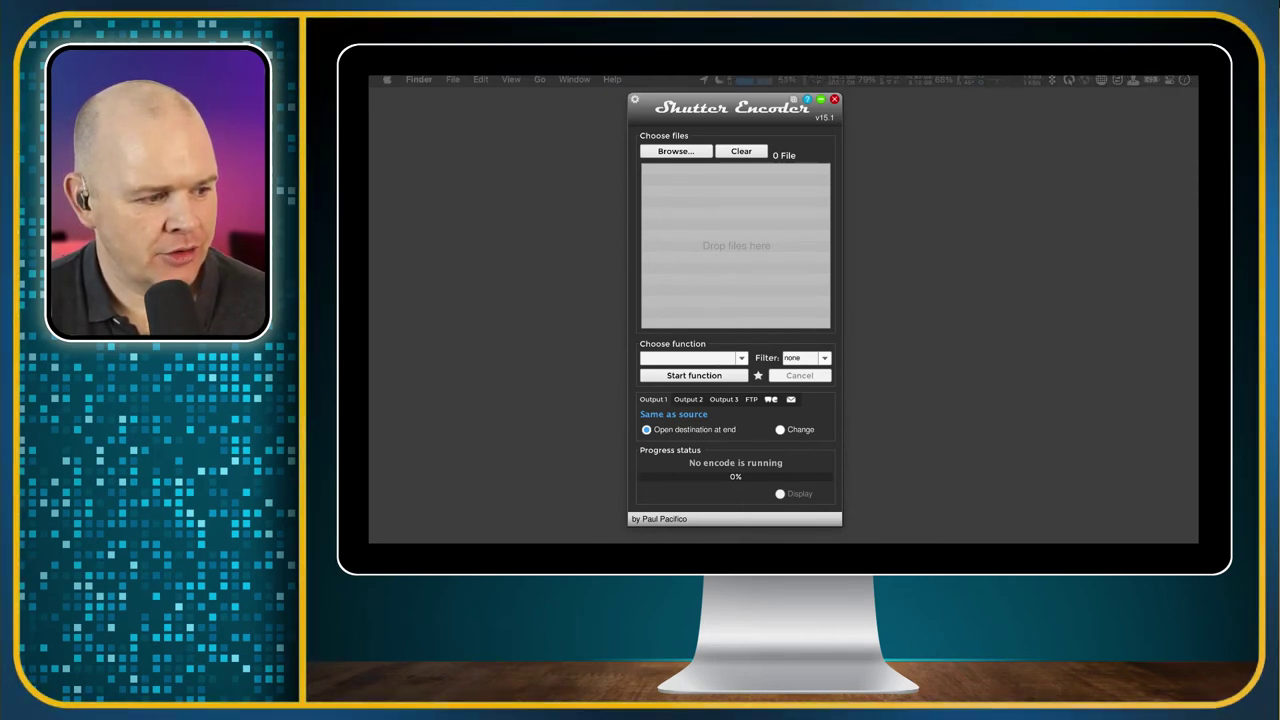
key(super+Tab)
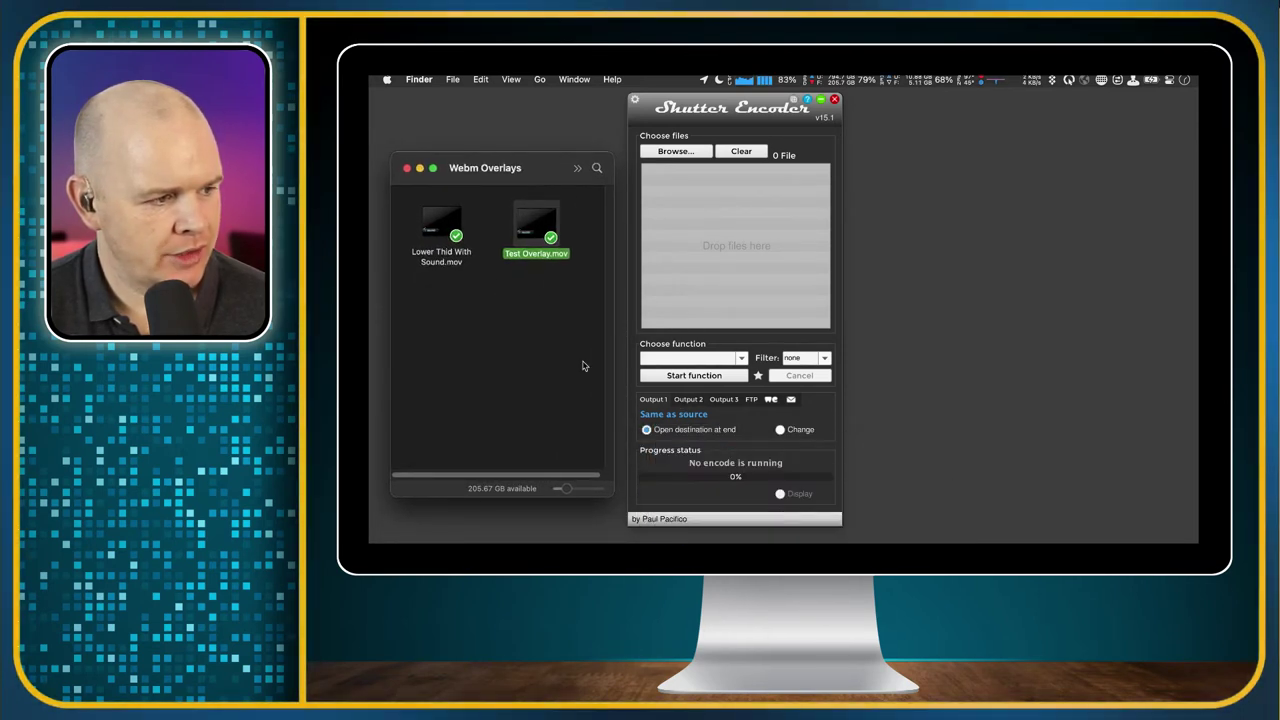
drag(543, 175, 531, 146)
click(478, 215)
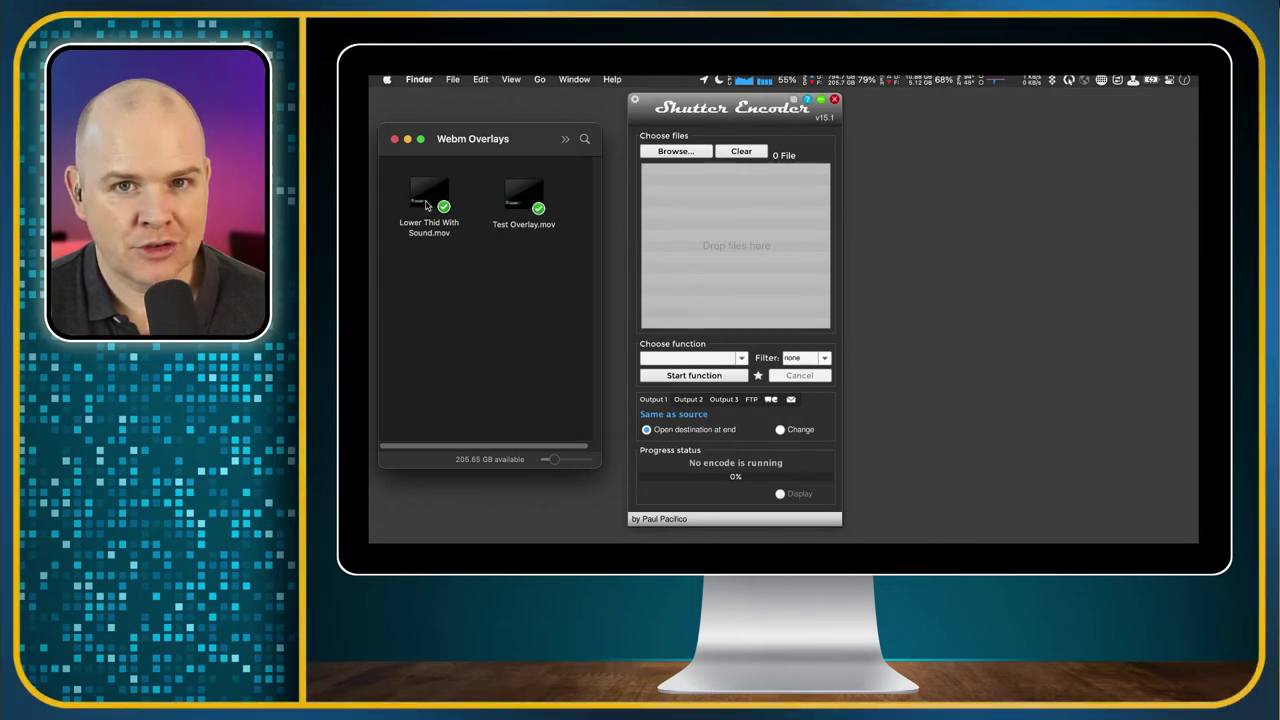
drag(426, 205, 754, 219)
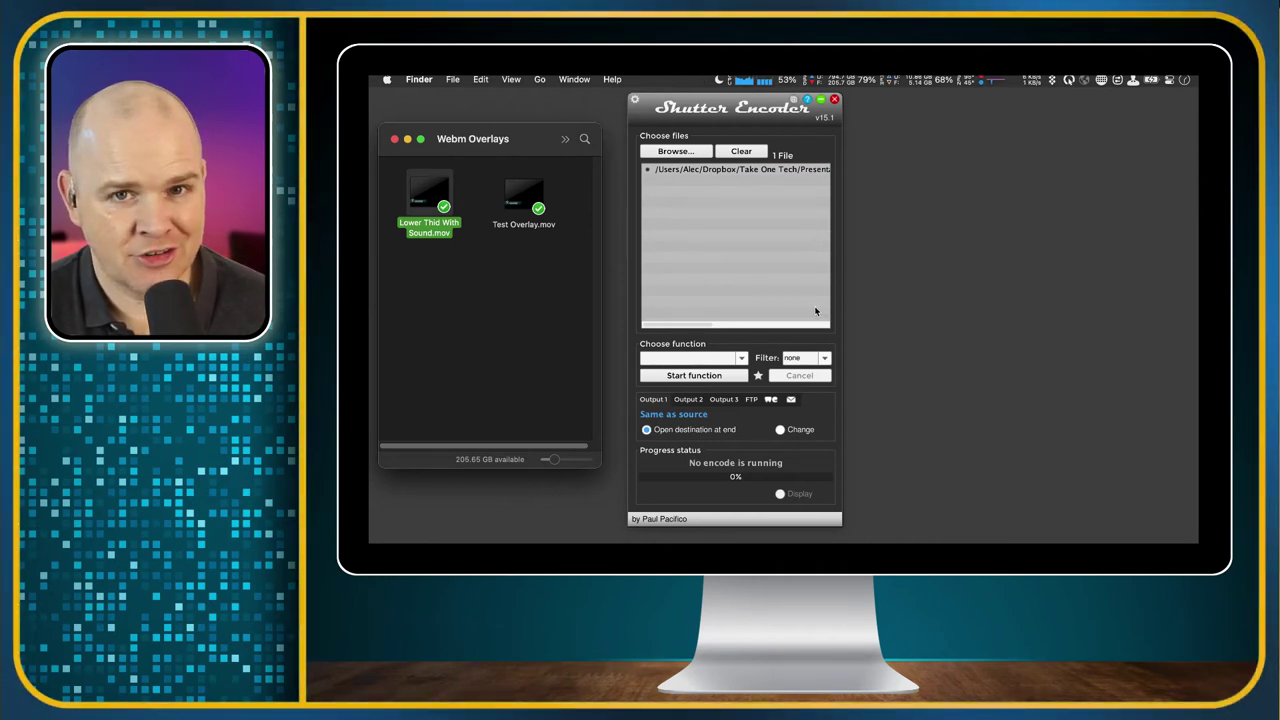
Set the conversion function to the VP9 output codec with the .webm extension
click(740, 360)
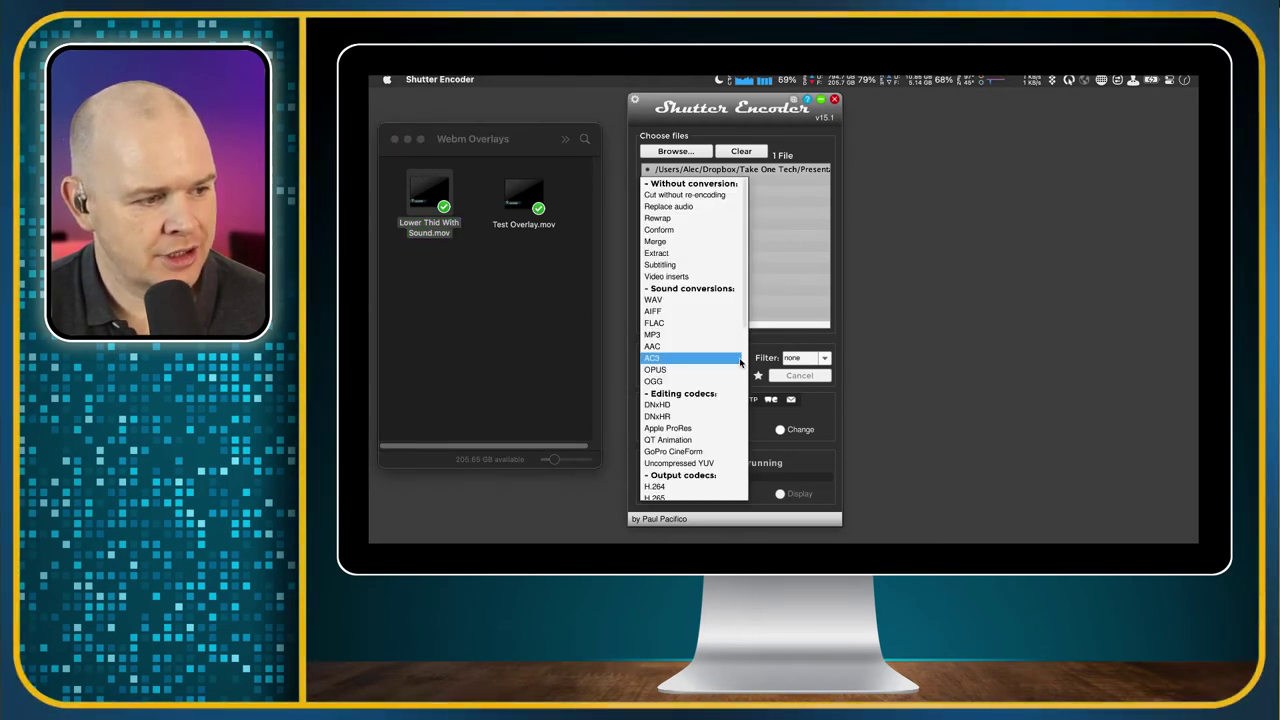
scroll(740, 363, down, 5)
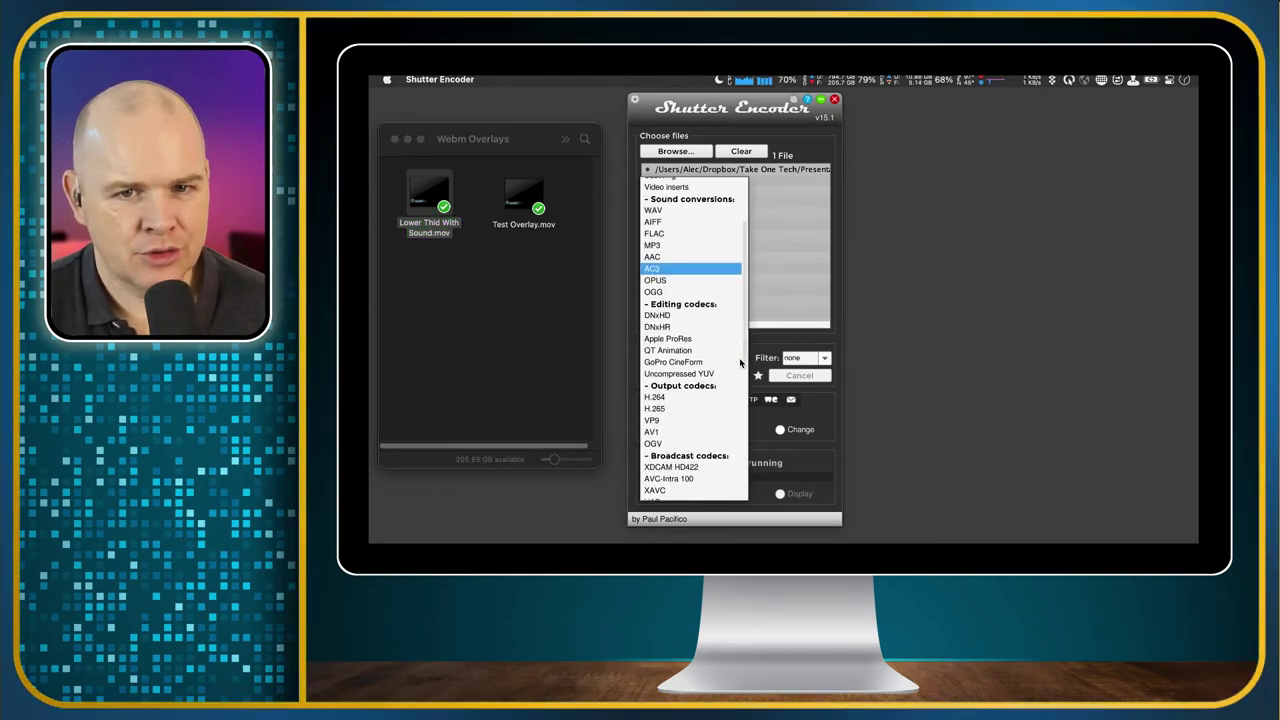
scroll(740, 363, down, 3)
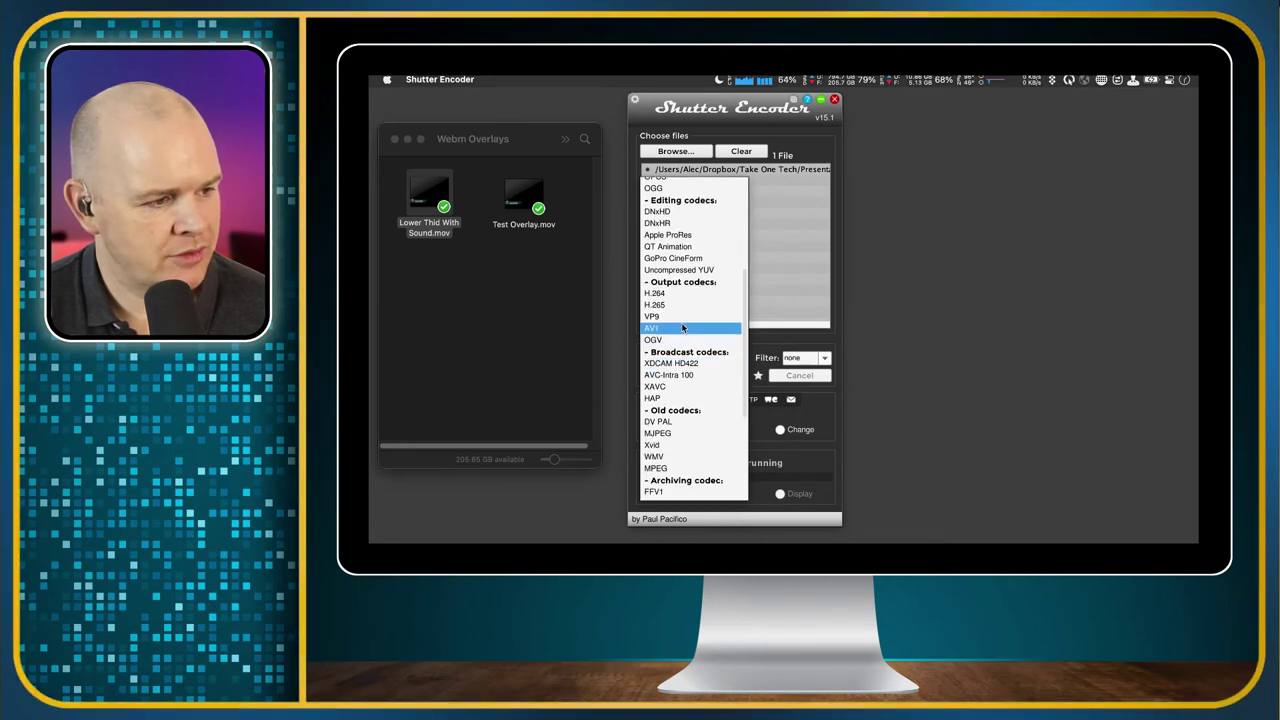
click(680, 317)
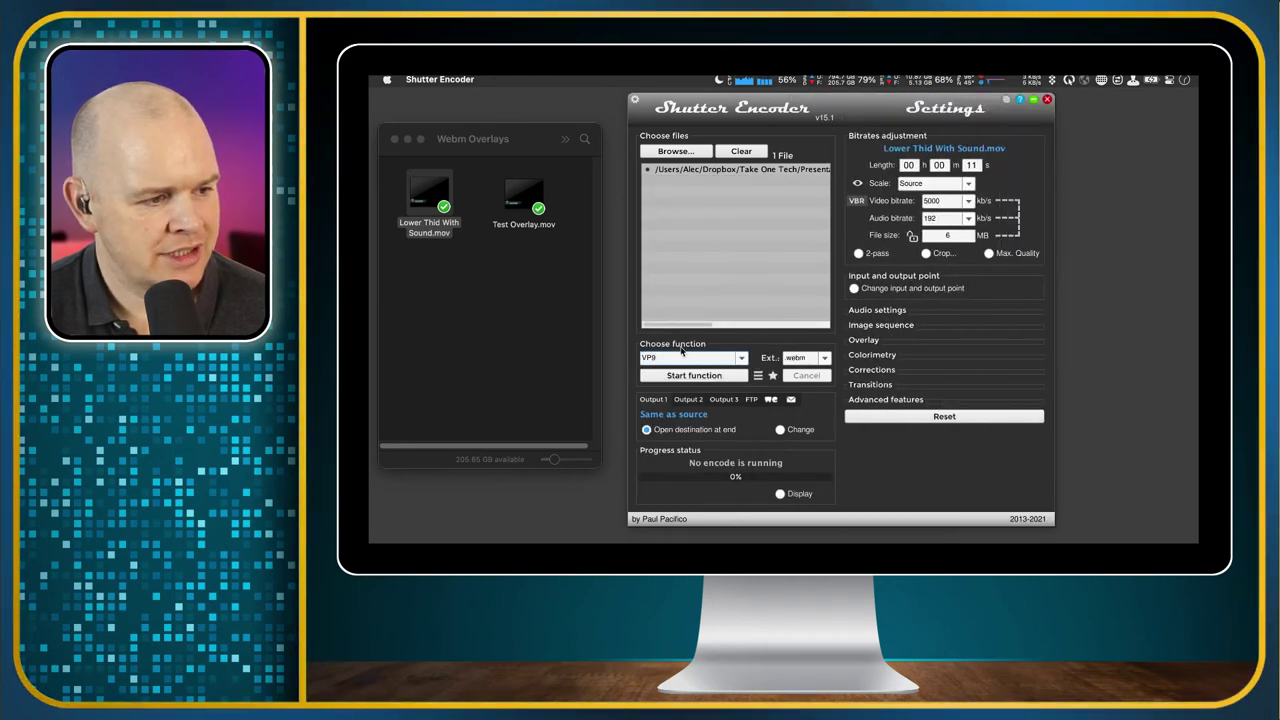
click(825, 358)
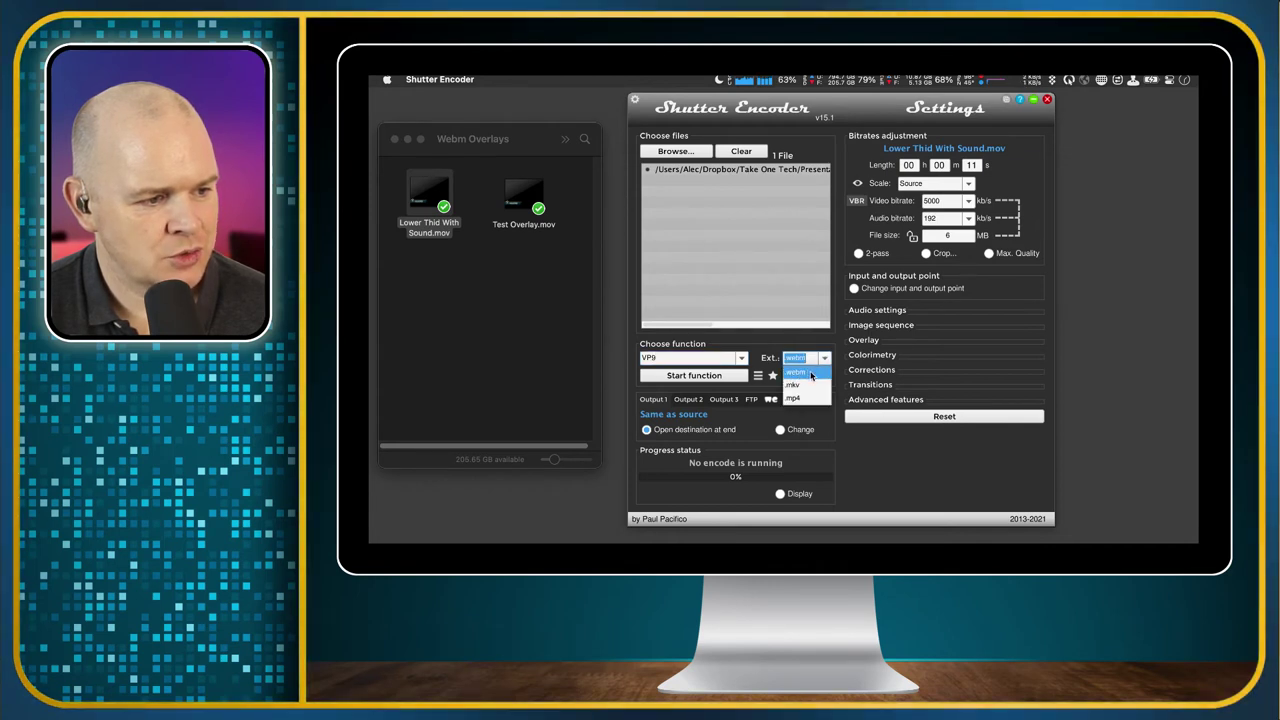
click(811, 373)
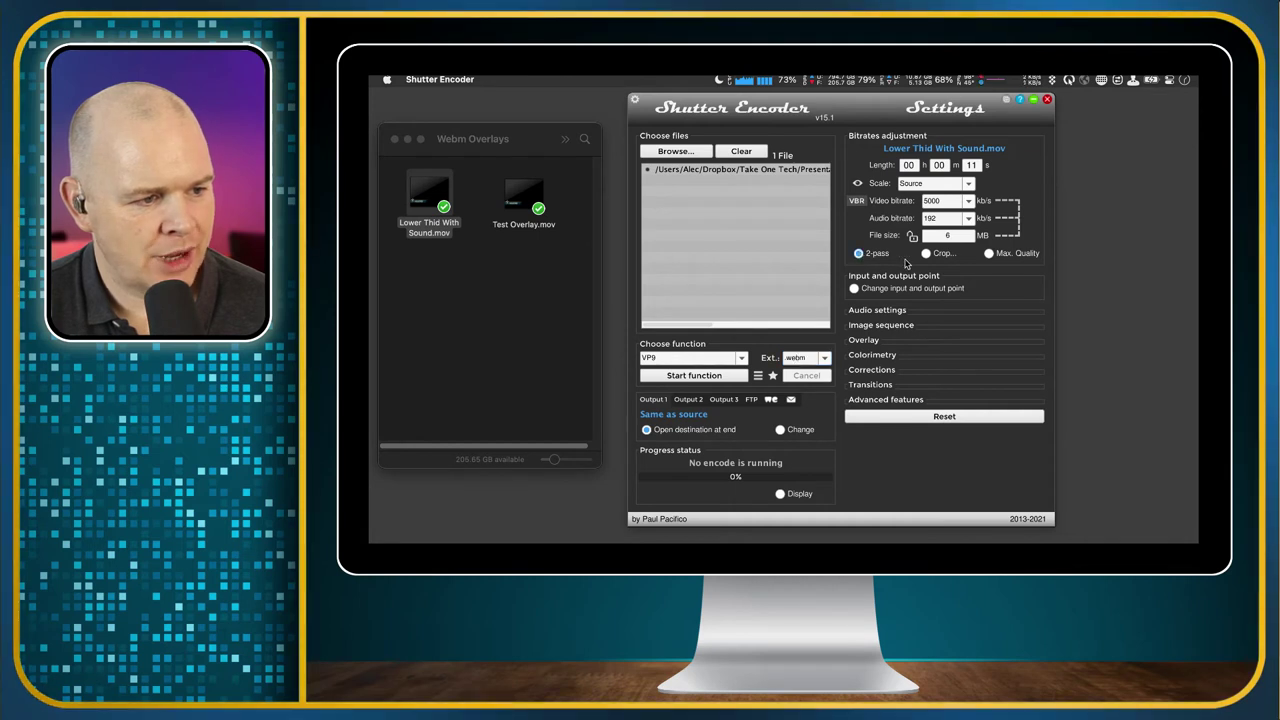
Turn on 2-pass, Max. Quality and the alpha channel for the VP9 conversion, dismissing the hardware acceleration alert
click(989, 254)
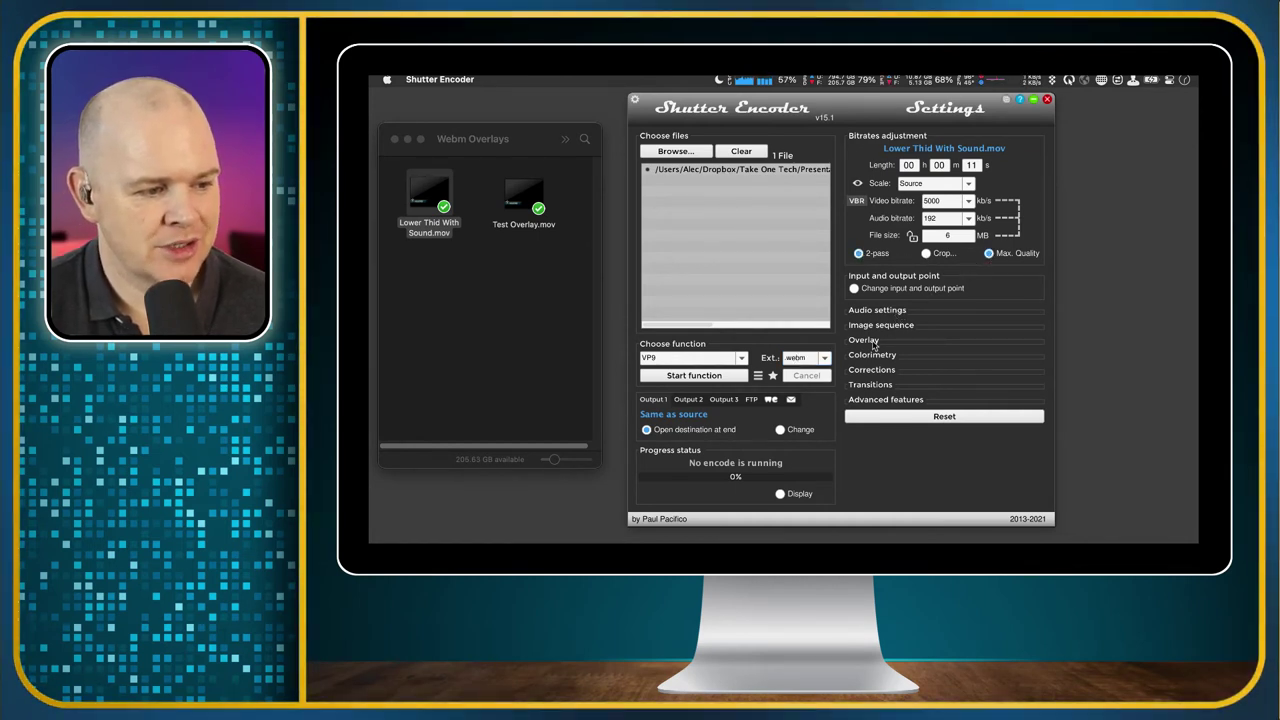
click(873, 400)
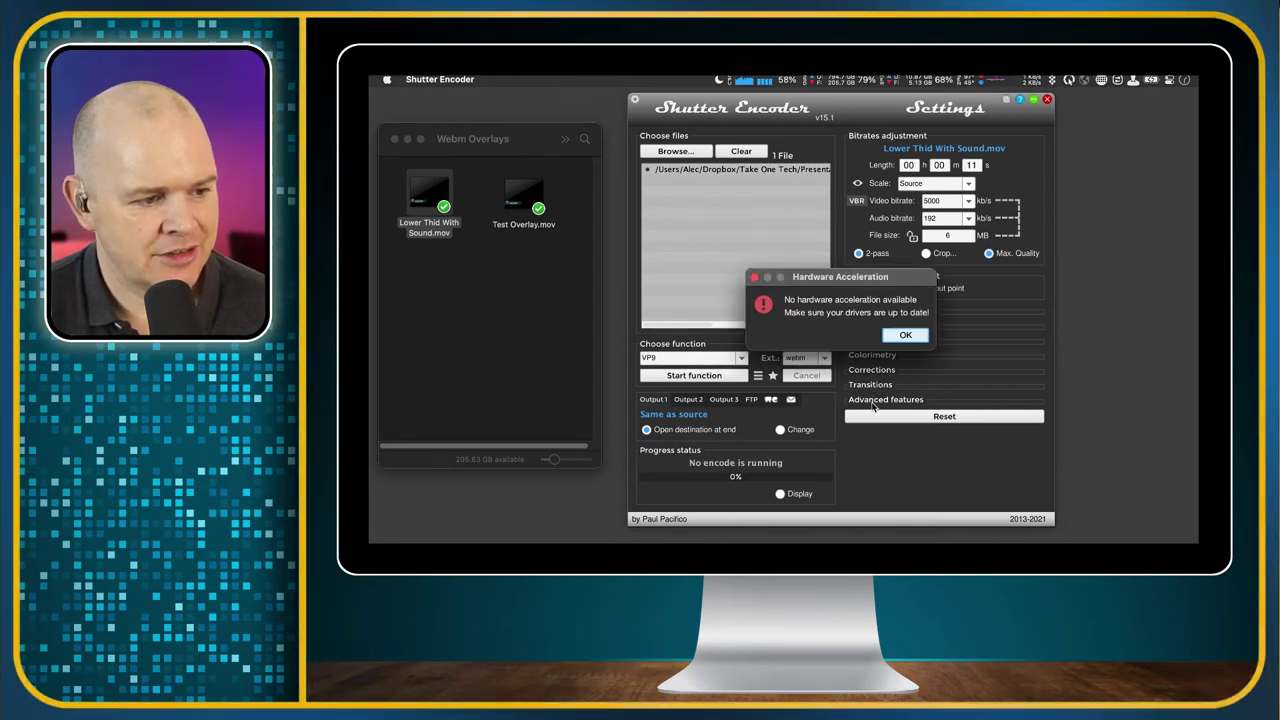
click(906, 335)
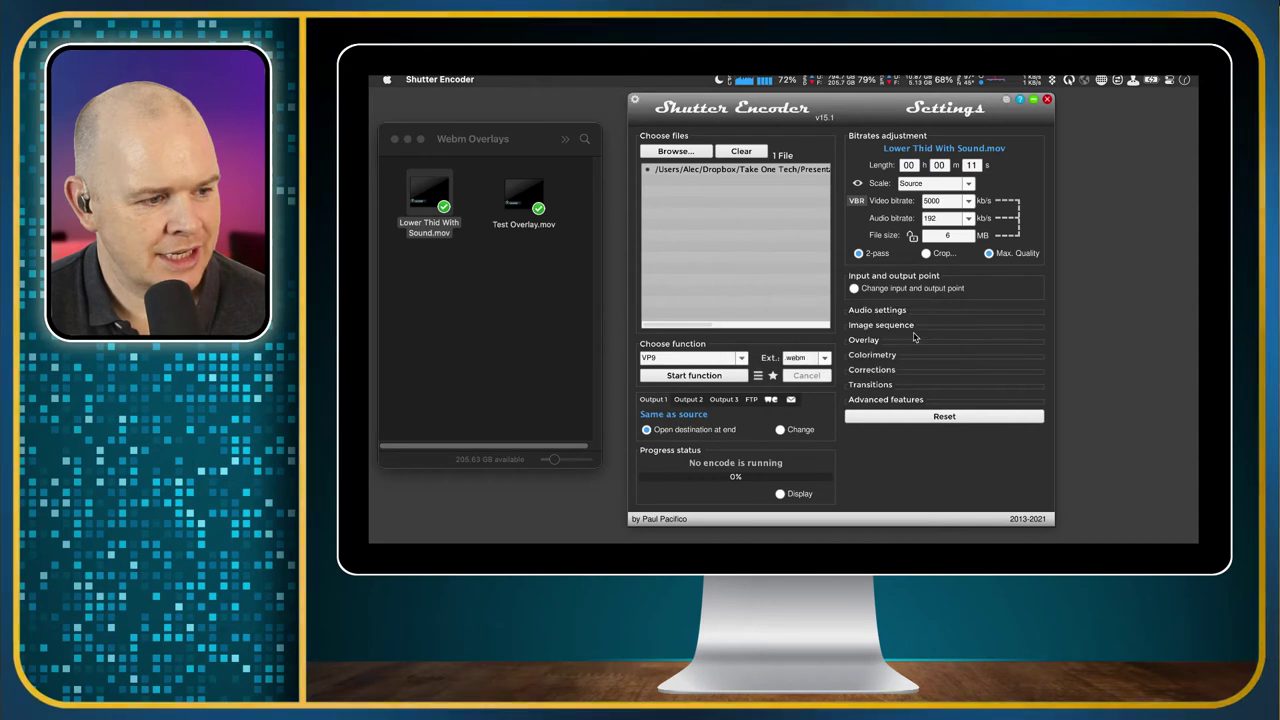
click(900, 401)
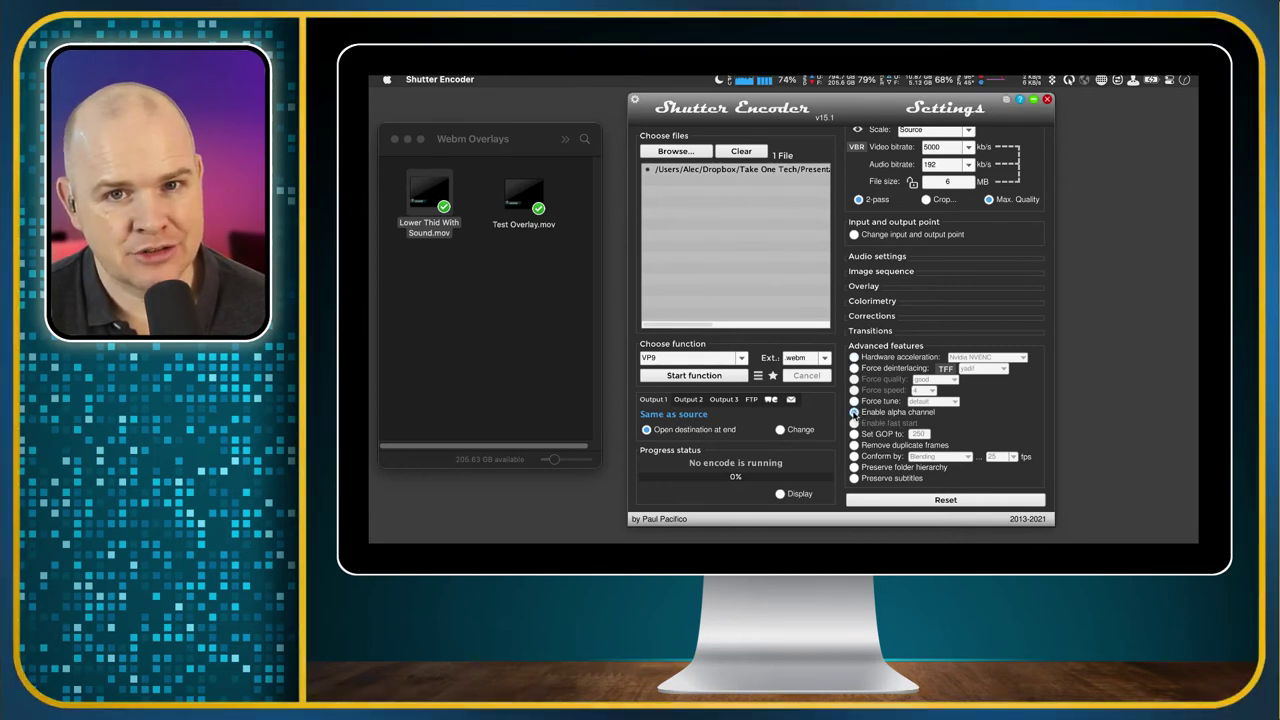
click(853, 412)
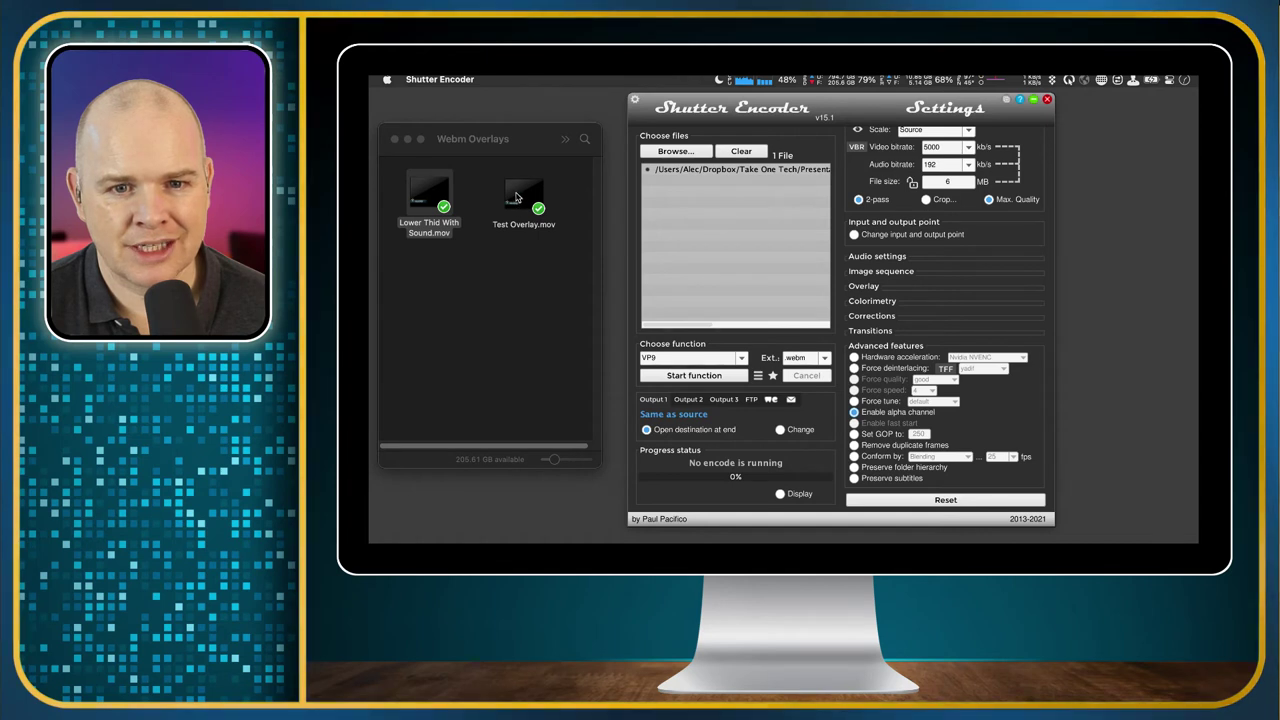
Add Test Overlay.mov to the file list and start converting both files
drag(516, 197, 697, 208)
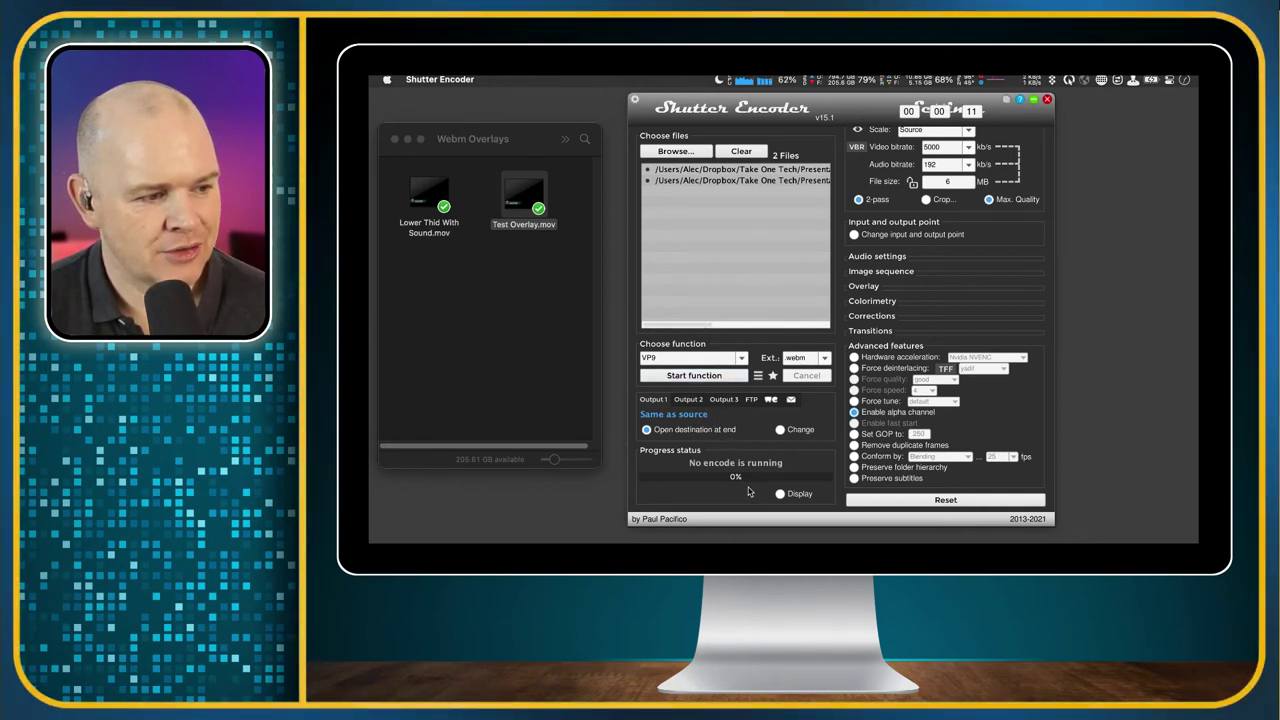
click(713, 377)
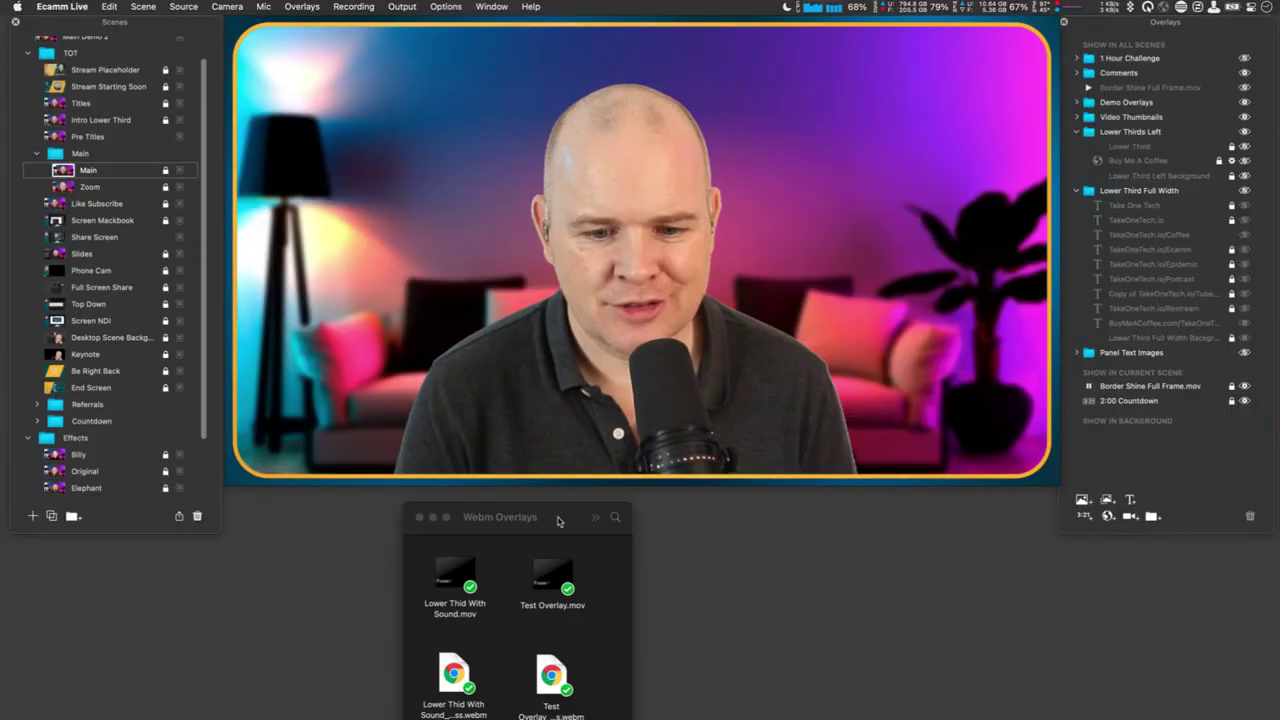
Reposition and widen the Webm Overlays folder window, and add the converted Lower Thid With Sound WebM file to Ecamm Live as an overlay
drag(560, 516, 598, 488)
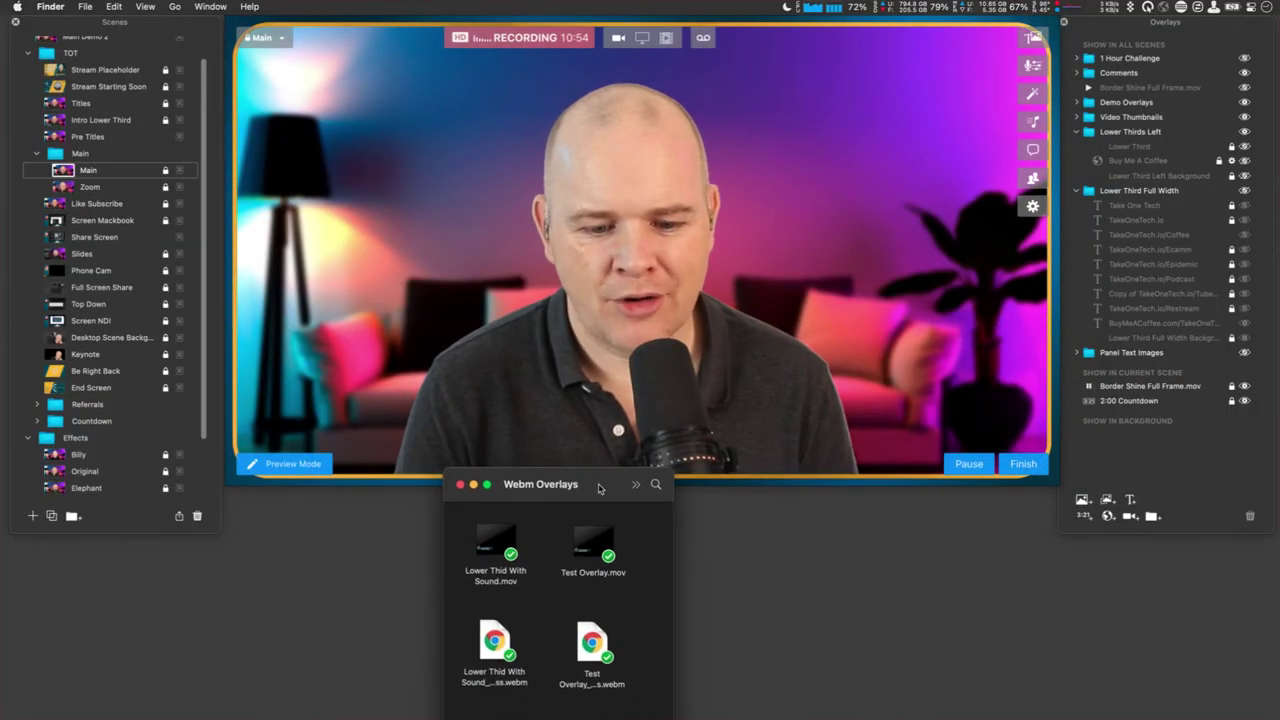
drag(671, 466, 778, 476)
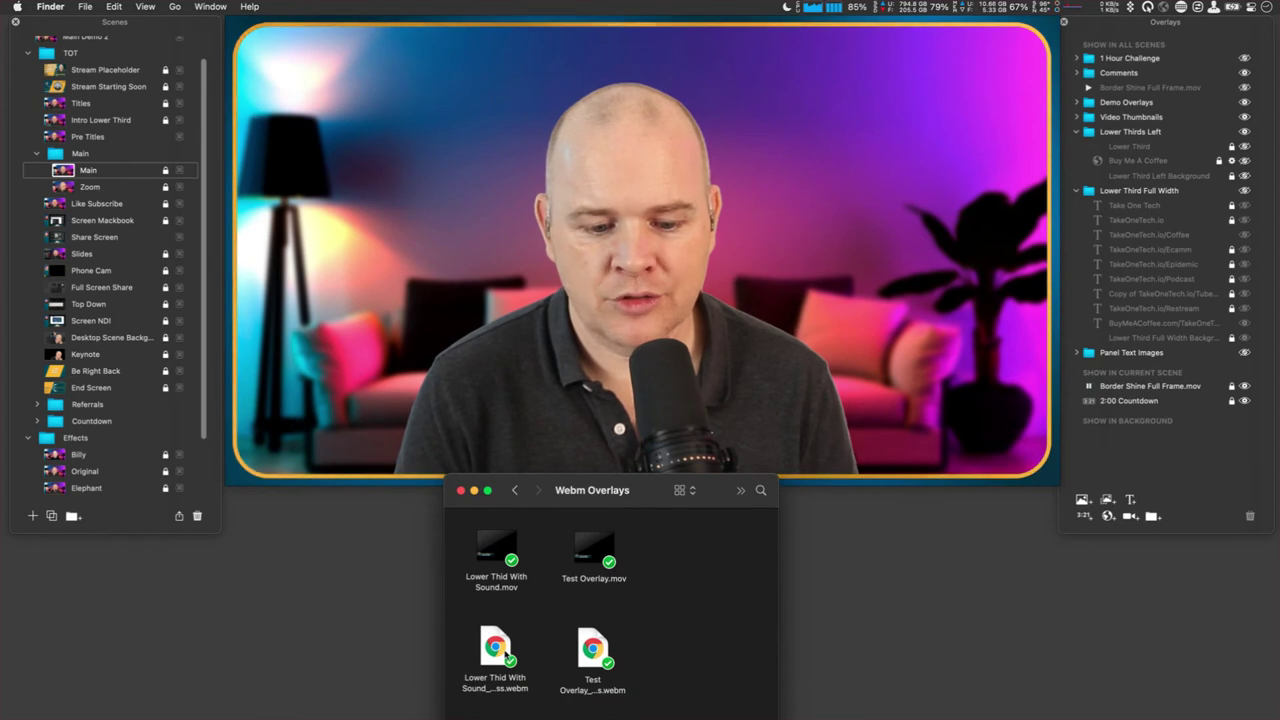
drag(633, 490, 638, 500)
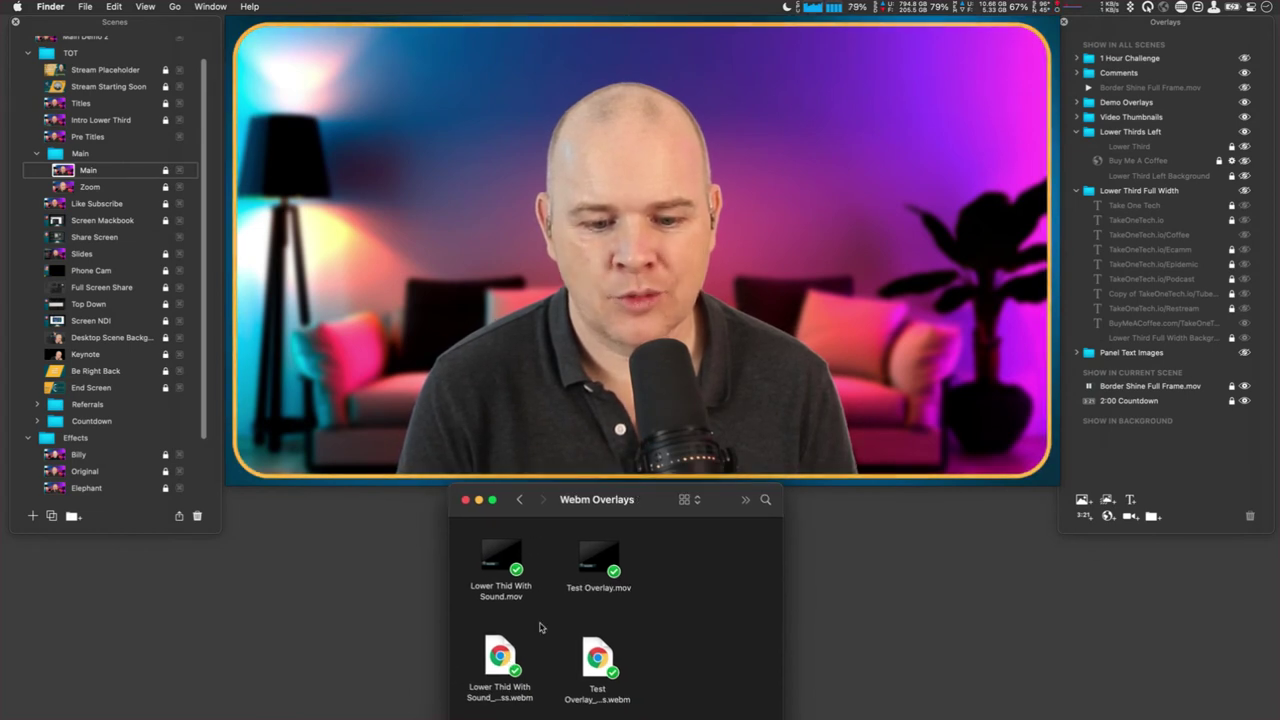
click(496, 662)
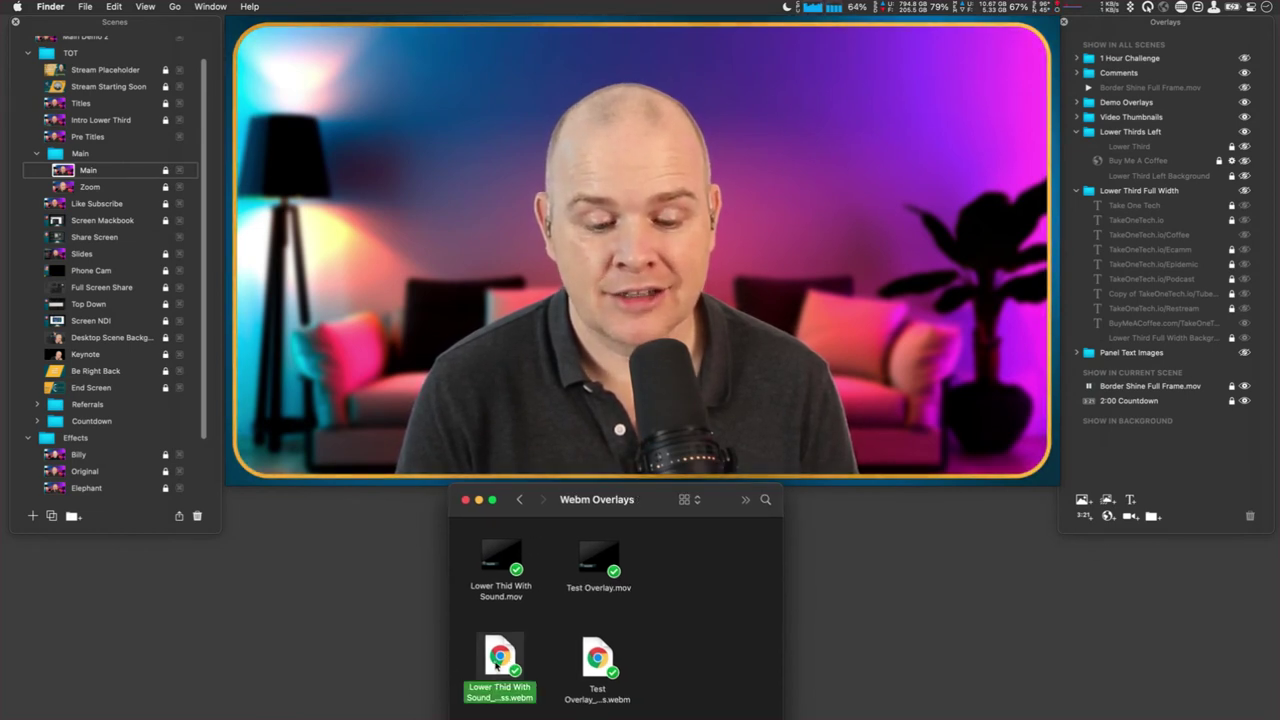
drag(497, 665, 586, 278)
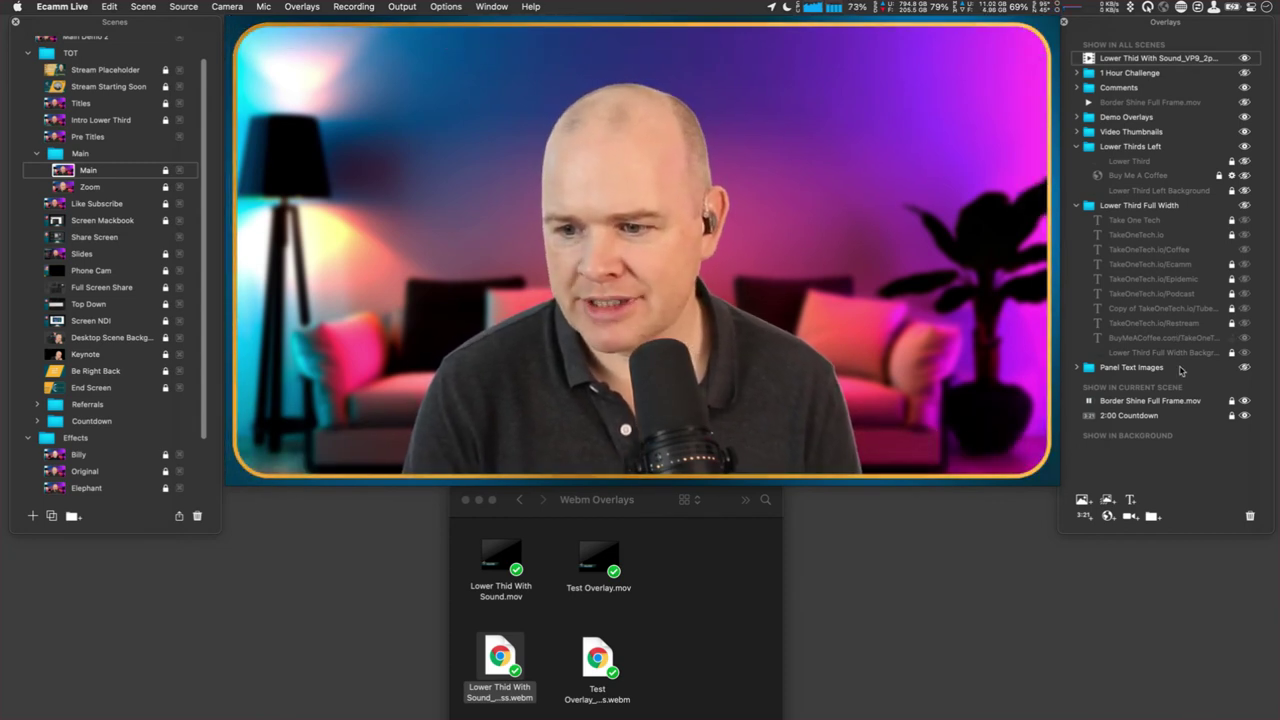
Move the Lower Thid With Sound overlay from all scenes to the current Main scene only, and show it to play its animation
drag(1172, 62, 1168, 404)
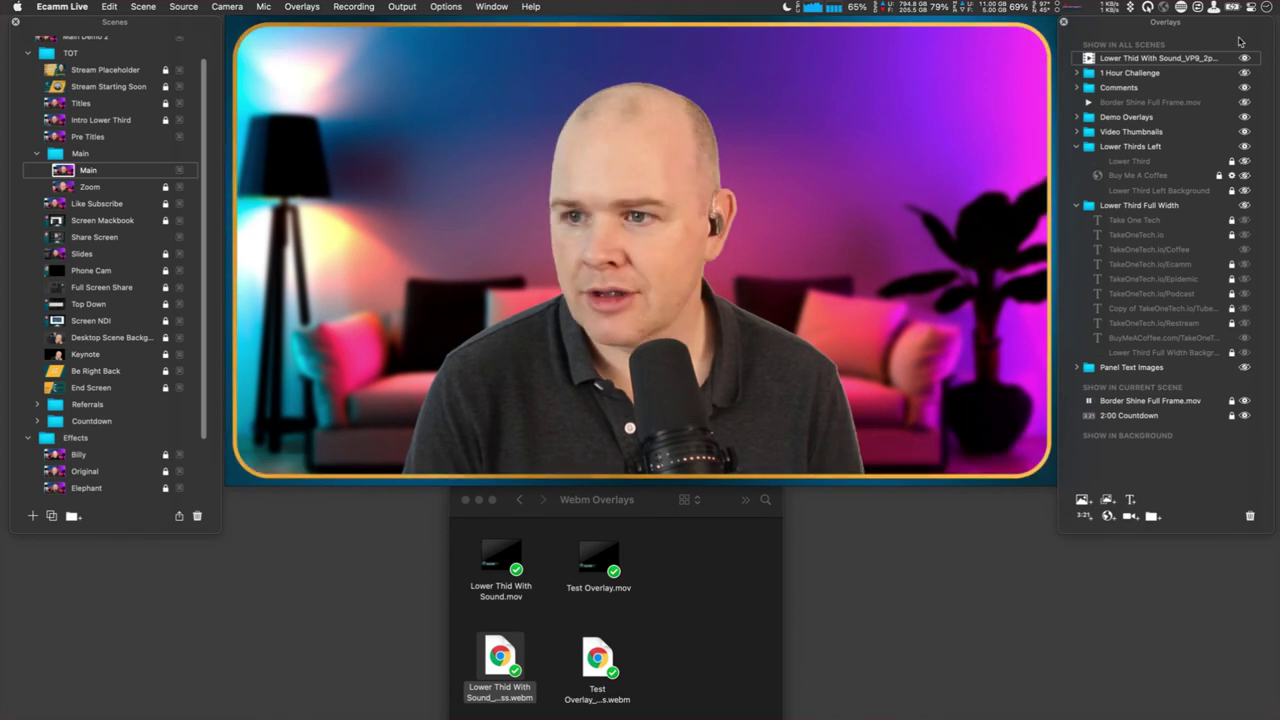
drag(1206, 64, 1204, 407)
click(1245, 401)
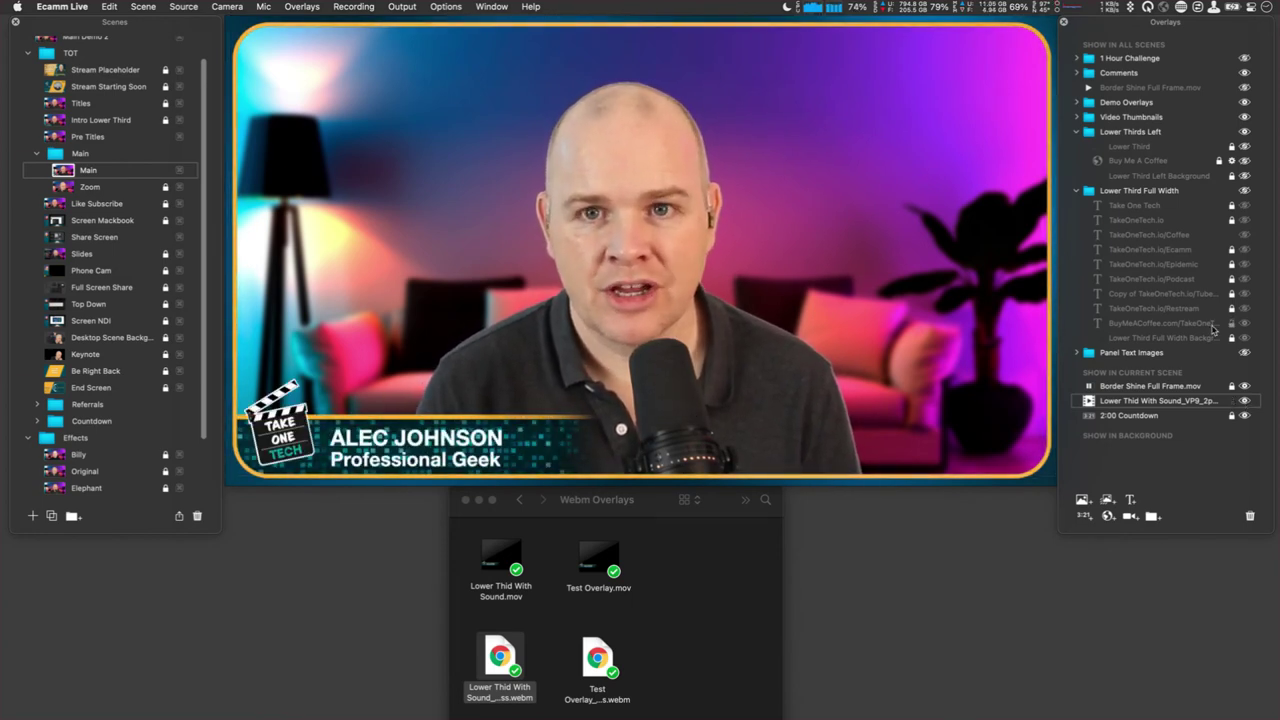
mouse_move(767, 259)
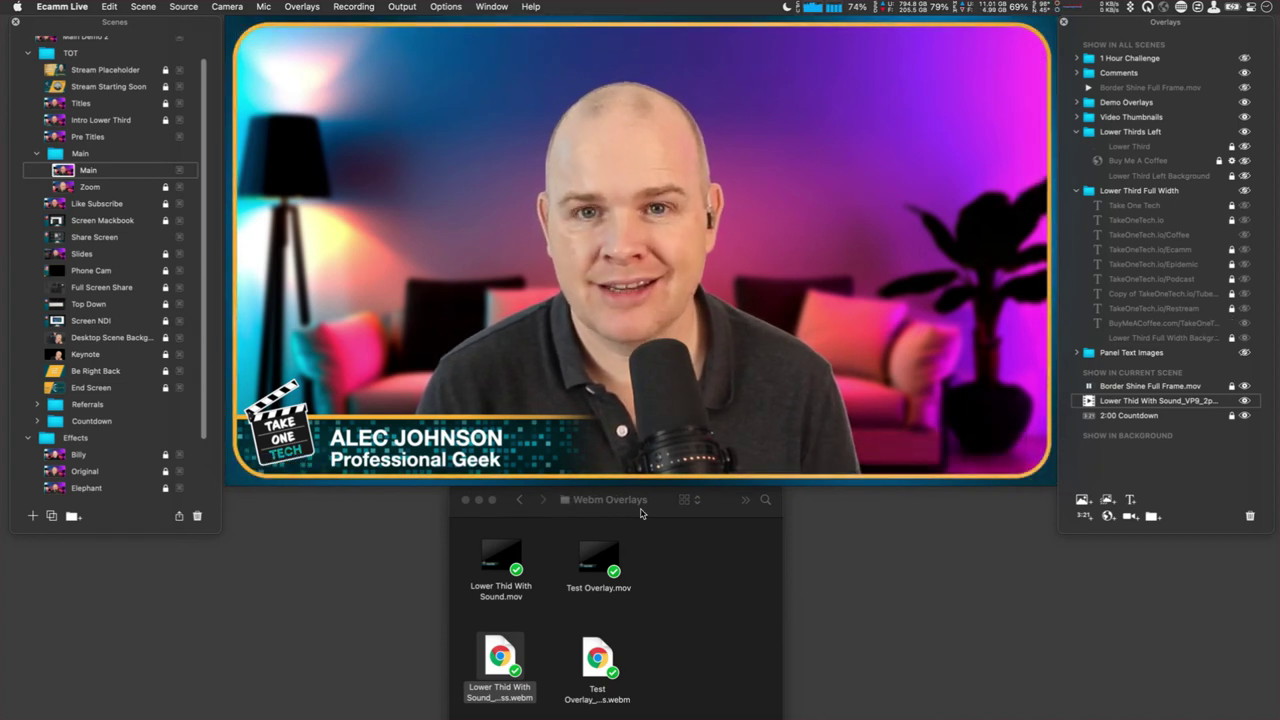
mouse_move(731, 318)
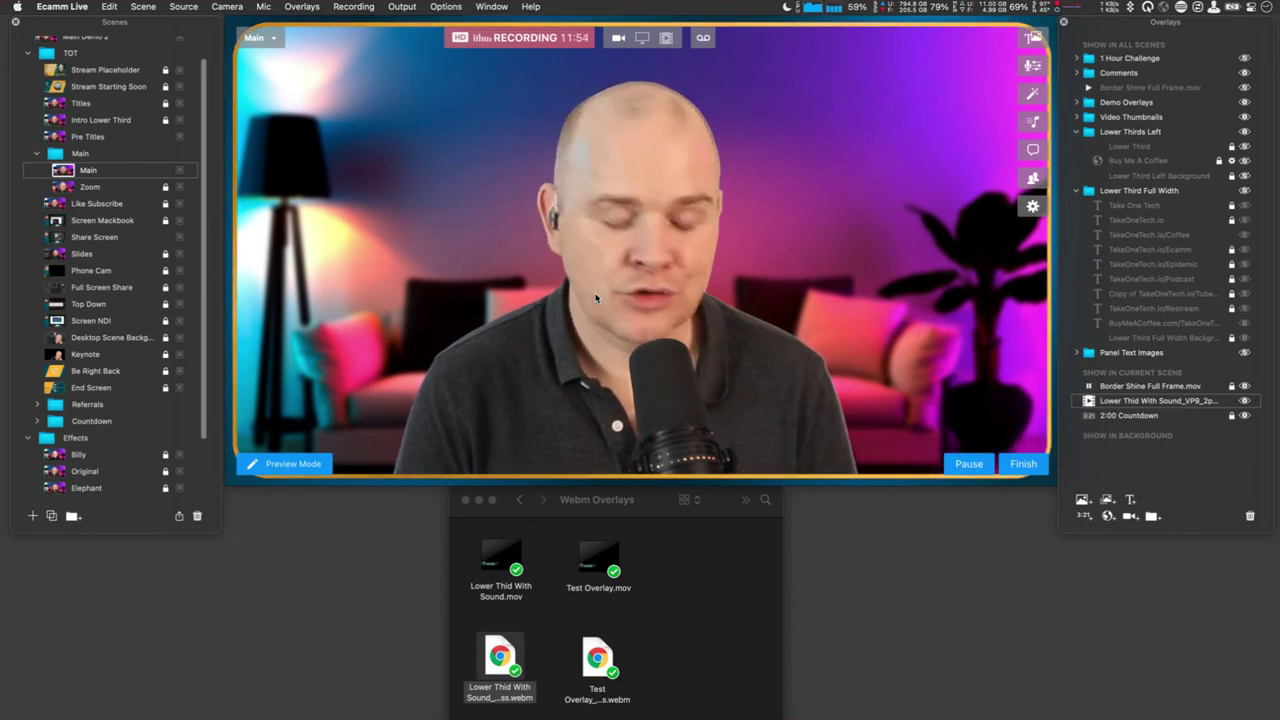
Switch to the End Screen scene and on to Like Subscribe, add the converted Test Overlay WebM as an overlay, and hide it
key(super+e)
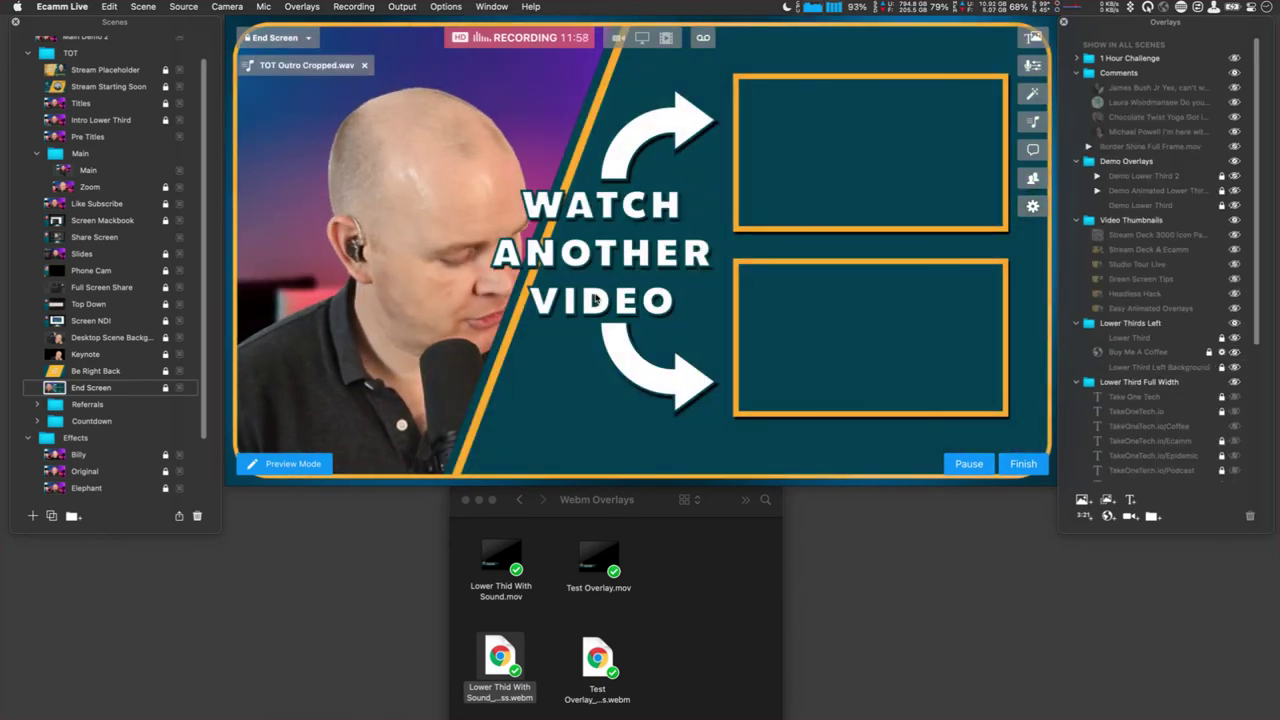
key(super+l)
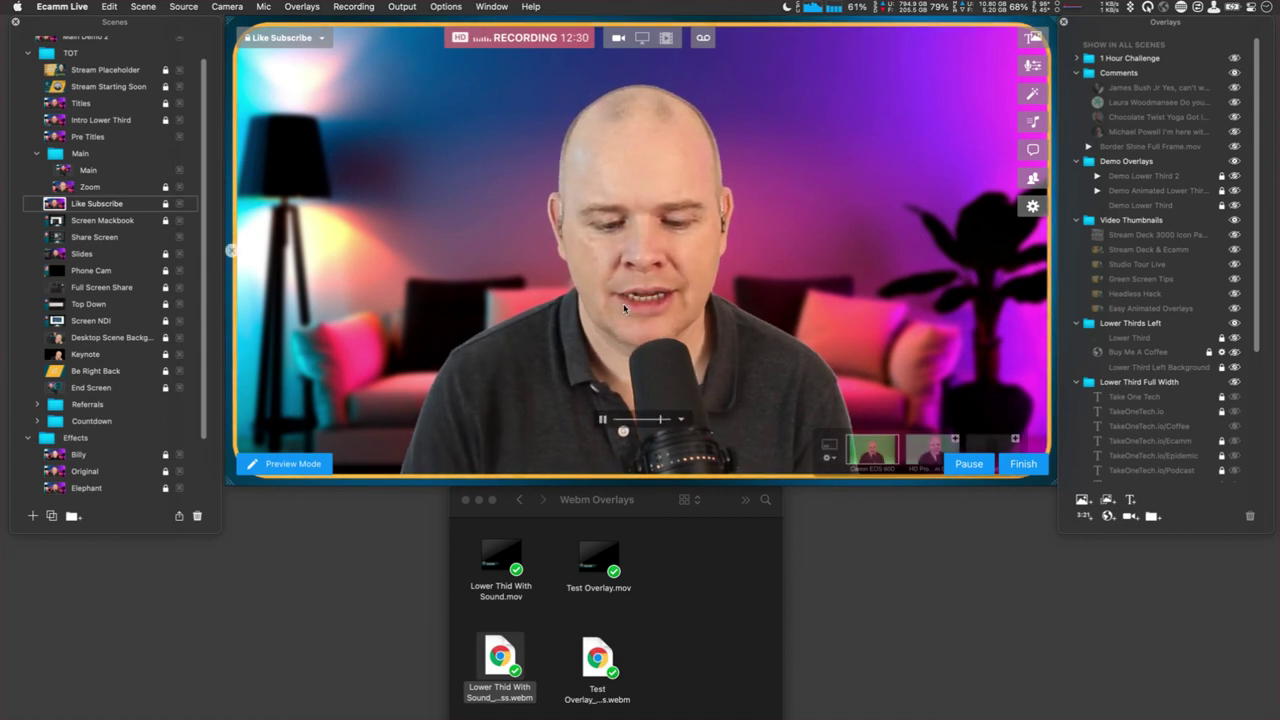
drag(597, 658, 635, 373)
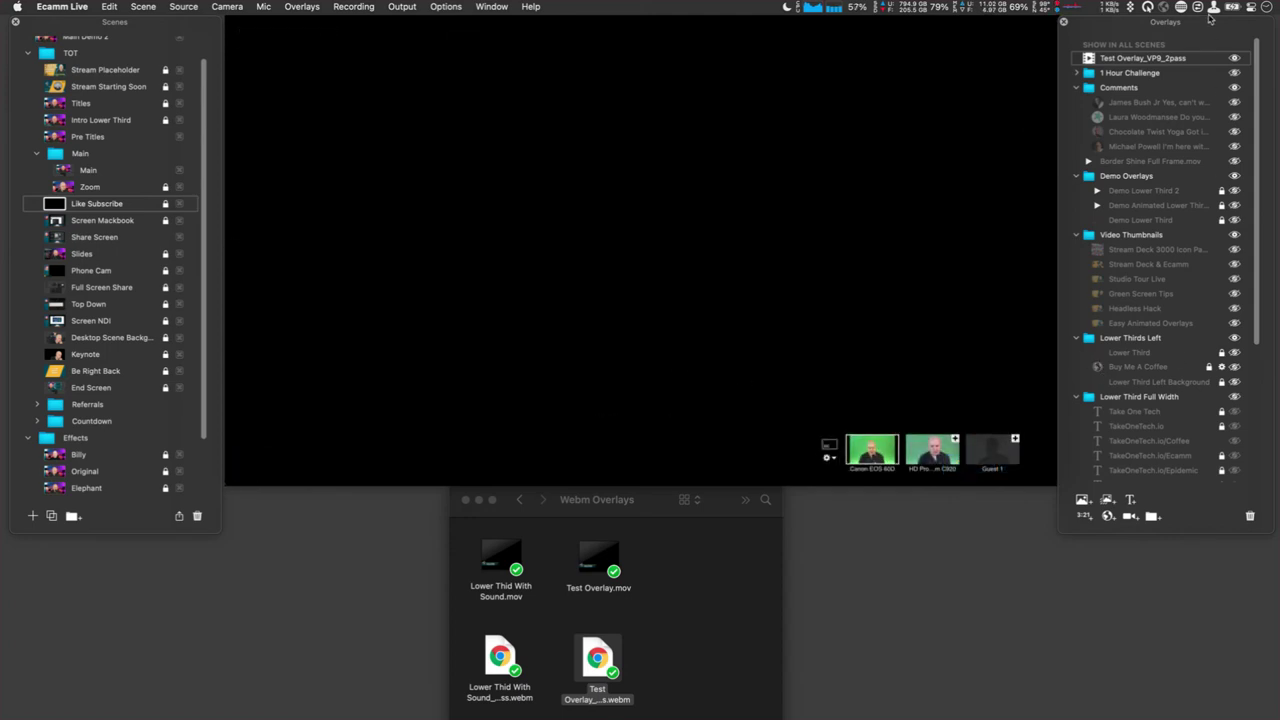
click(1235, 59)
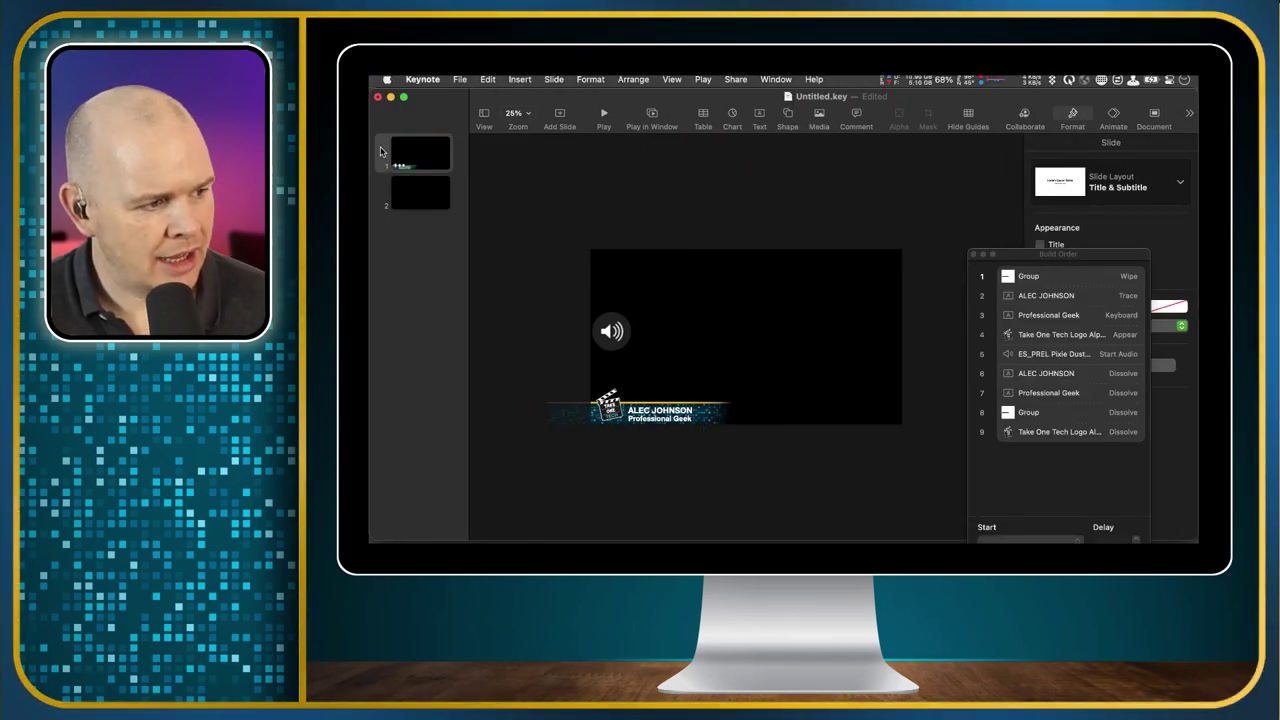
In Keynote, move the Build Order window aside and view slide 2 and the lower third slide
drag(1010, 255, 1046, 272)
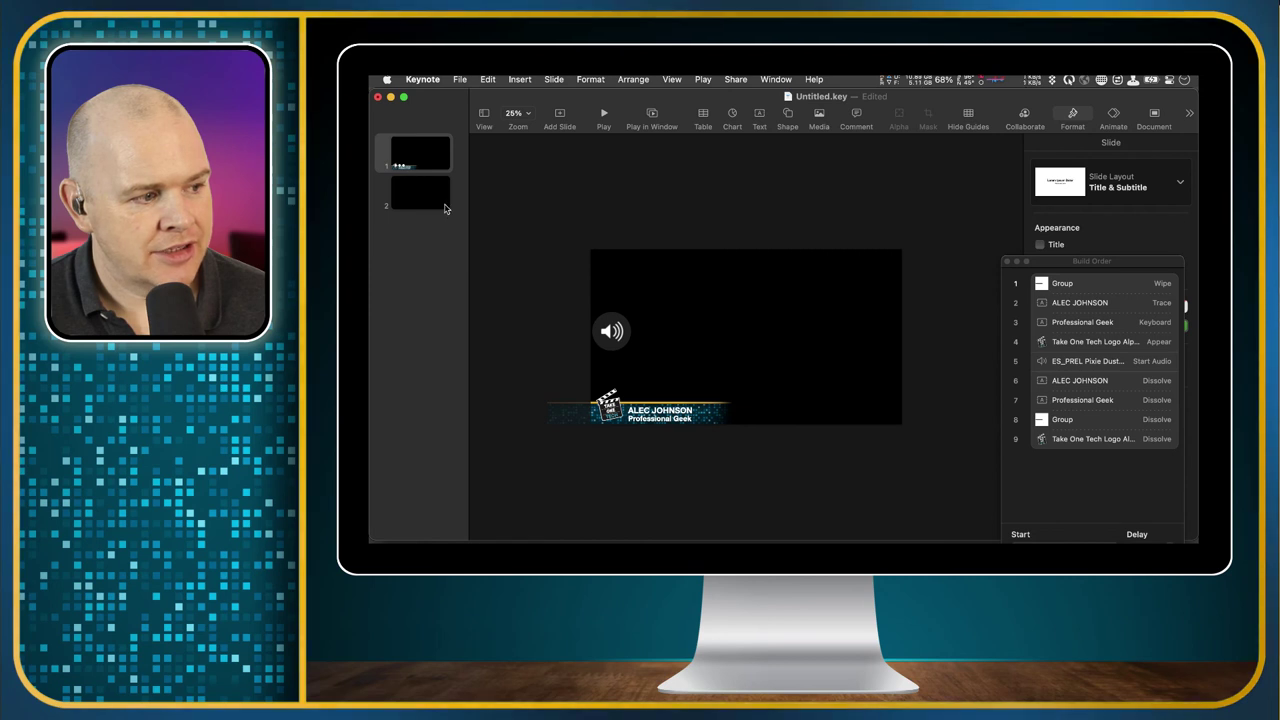
click(405, 195)
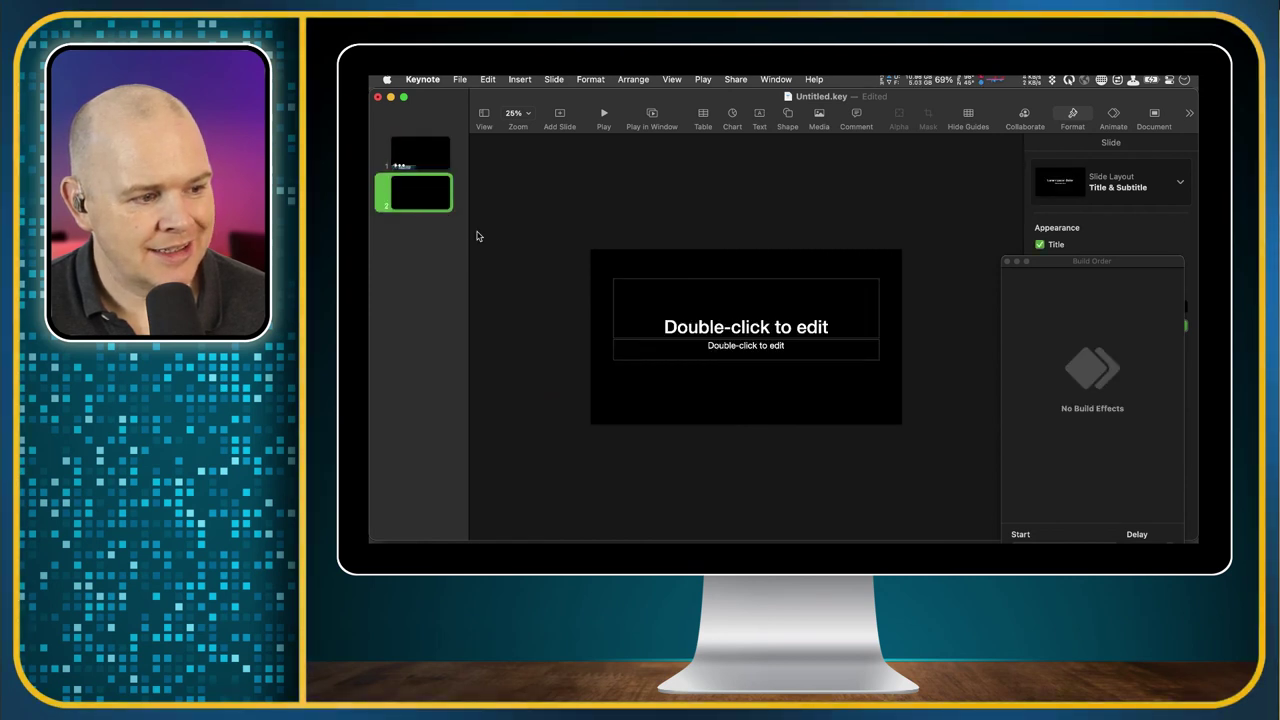
click(426, 163)
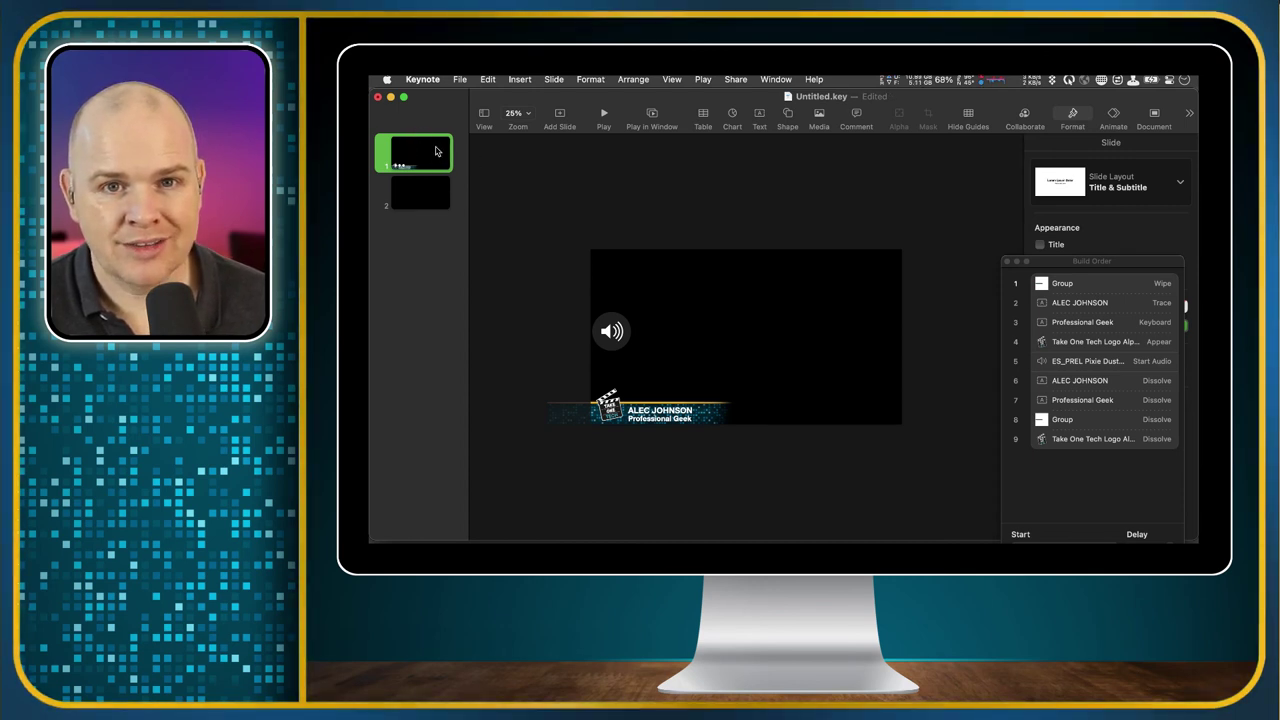
Set up a movie export of slide 1 only with 0 seconds between slides and builds, and cancel the export
click(461, 80)
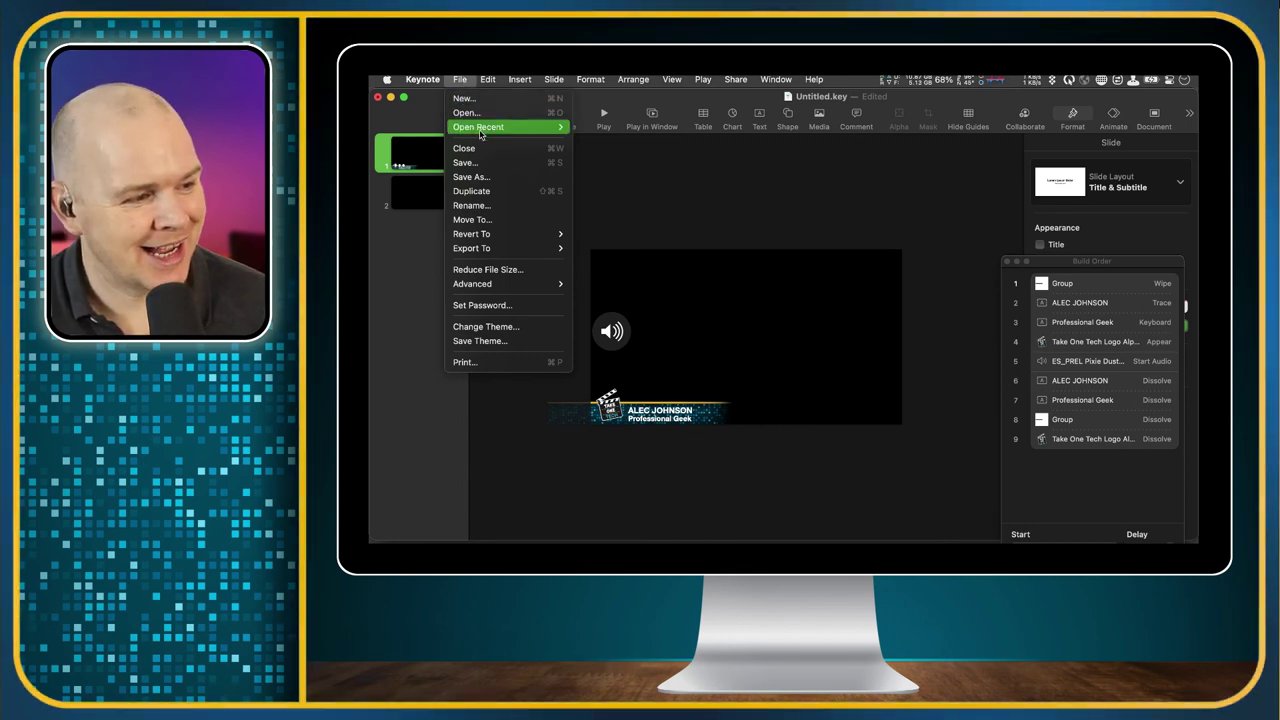
mouse_move(530, 248)
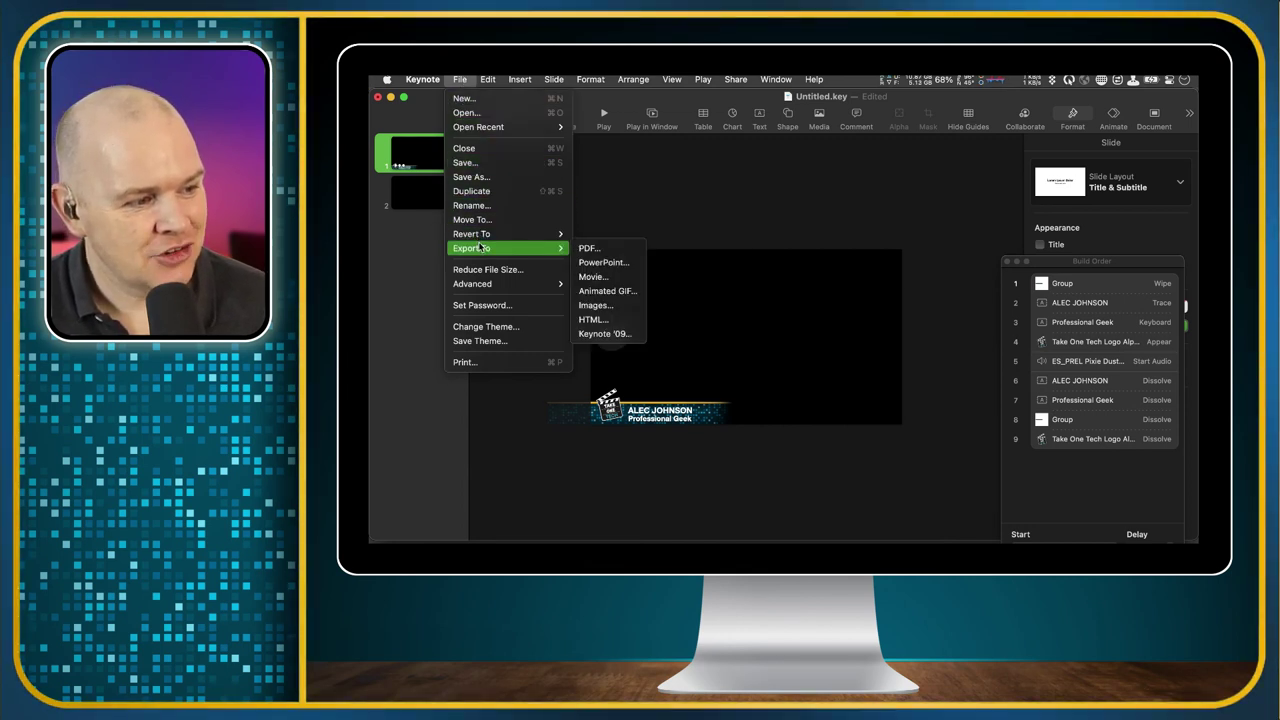
click(591, 277)
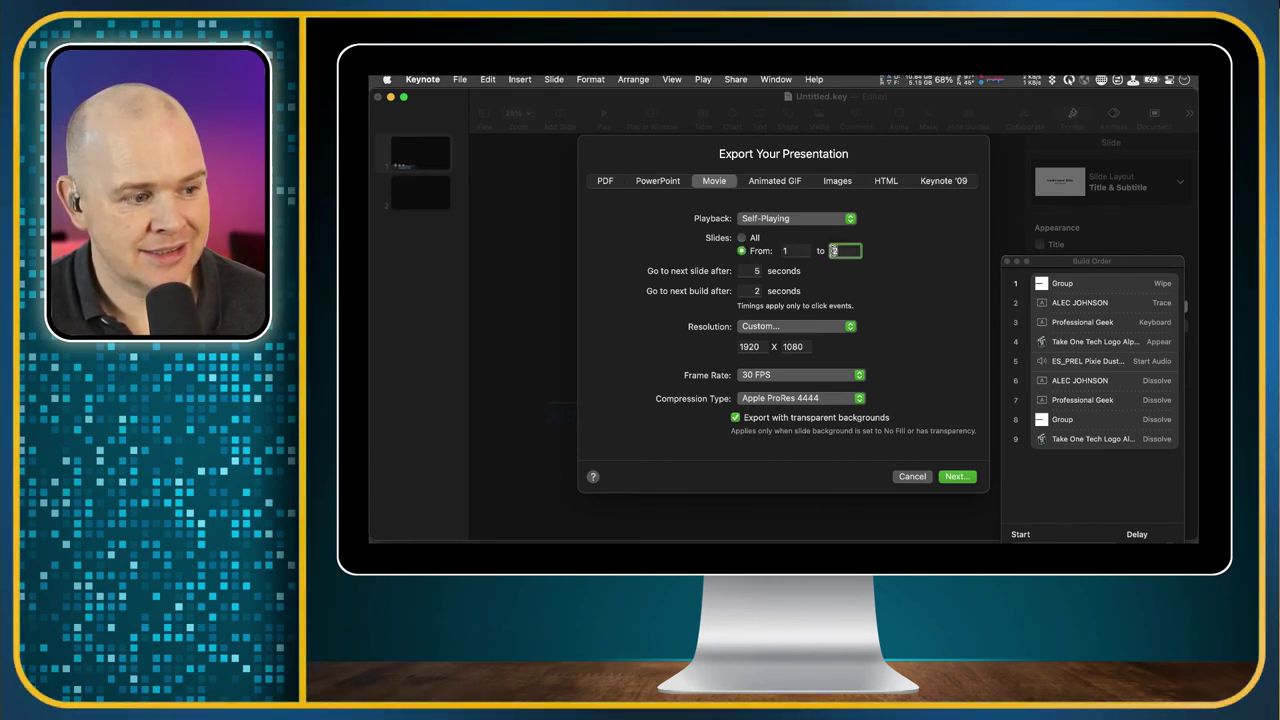
key(Tab)
text(0)
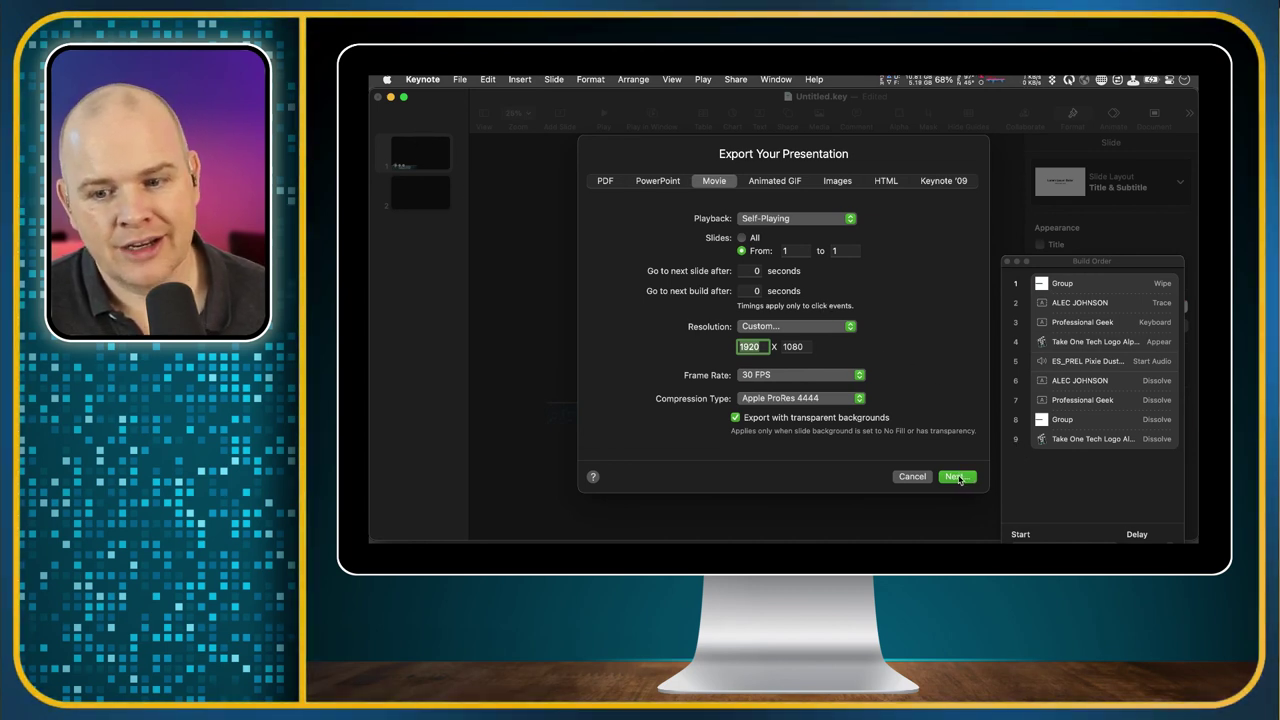
click(921, 477)
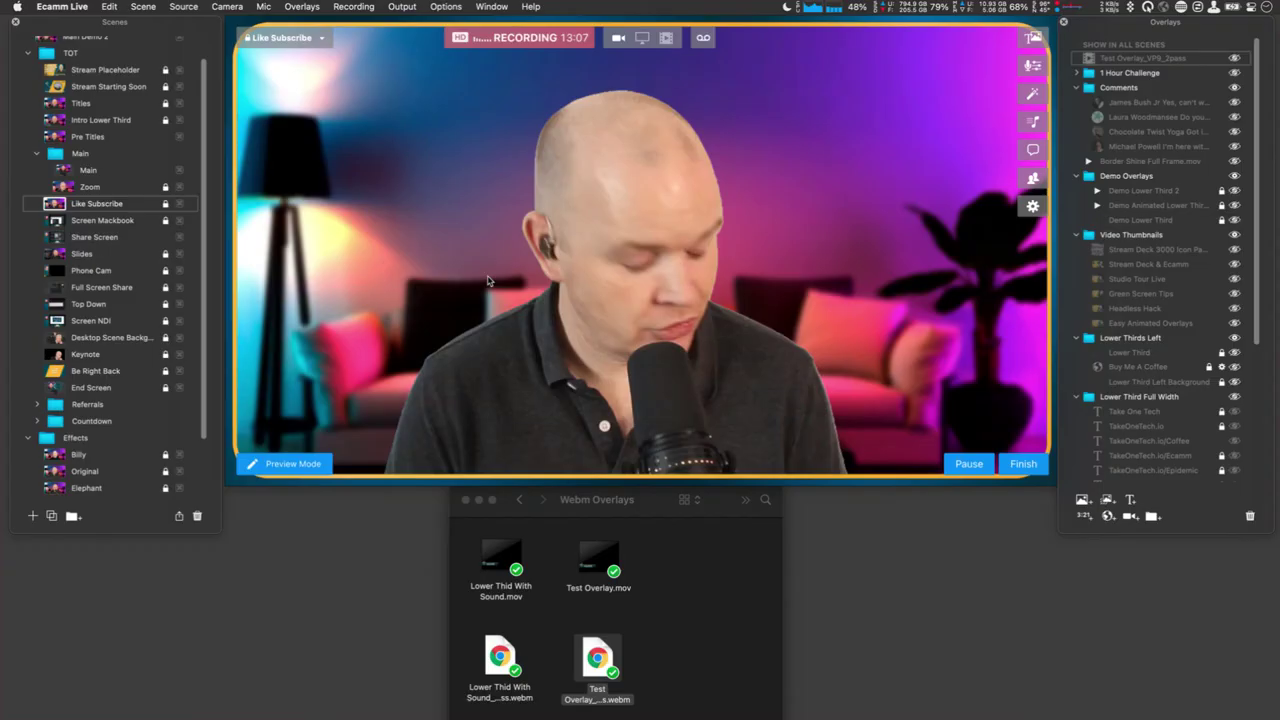
Switch to the Main scene in Ecamm Live, reposition the Webm Overlays folder window over the preview's lower edge, and return to Ecamm Live
key(super+2)
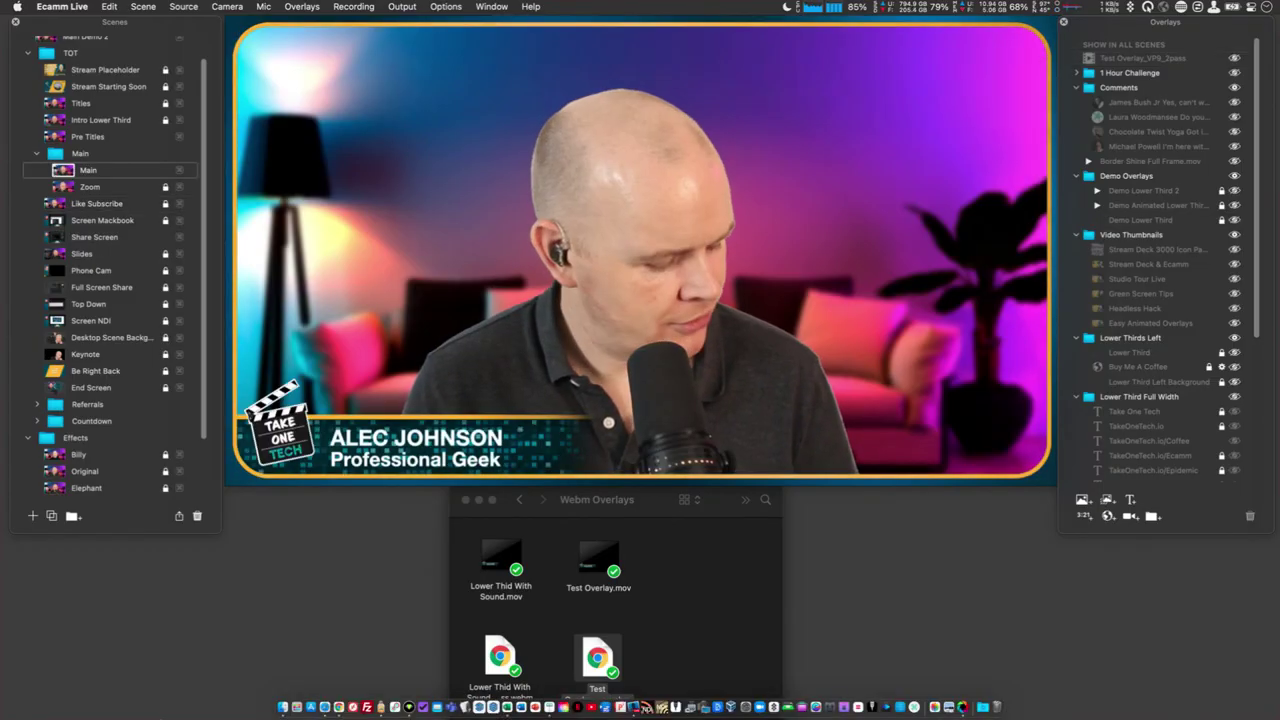
drag(726, 504, 771, 282)
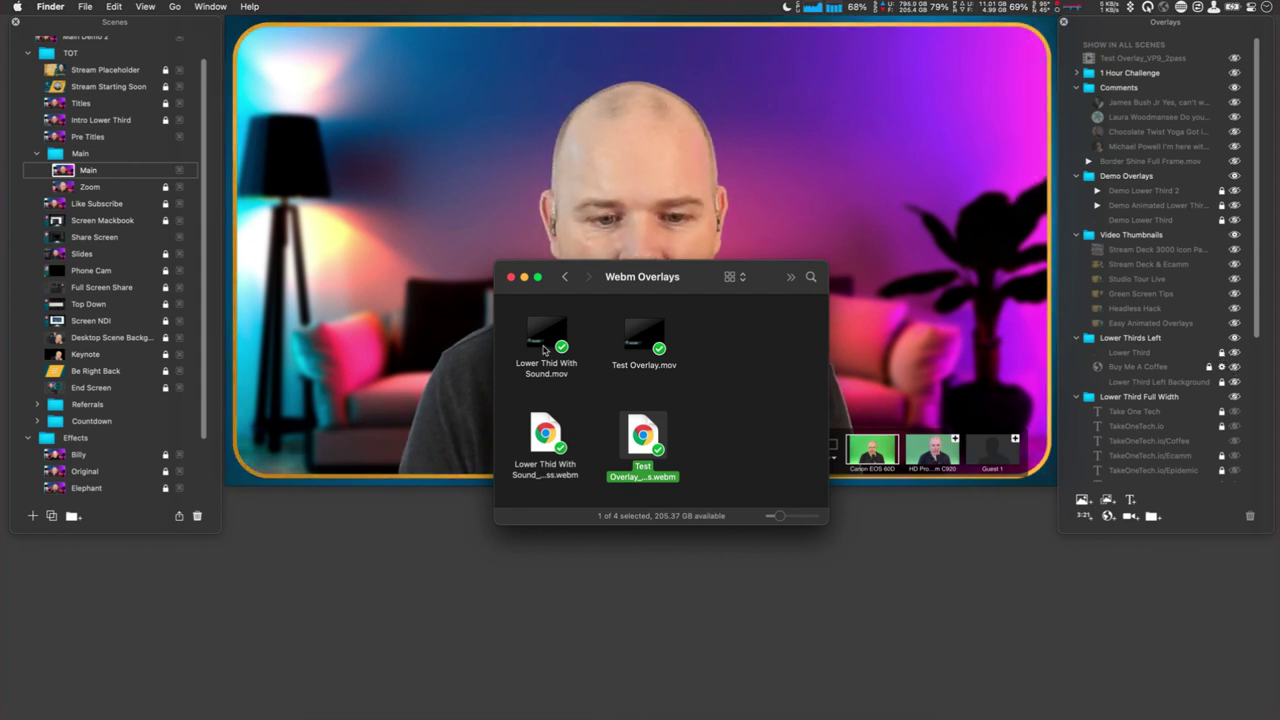
drag(695, 277, 698, 429)
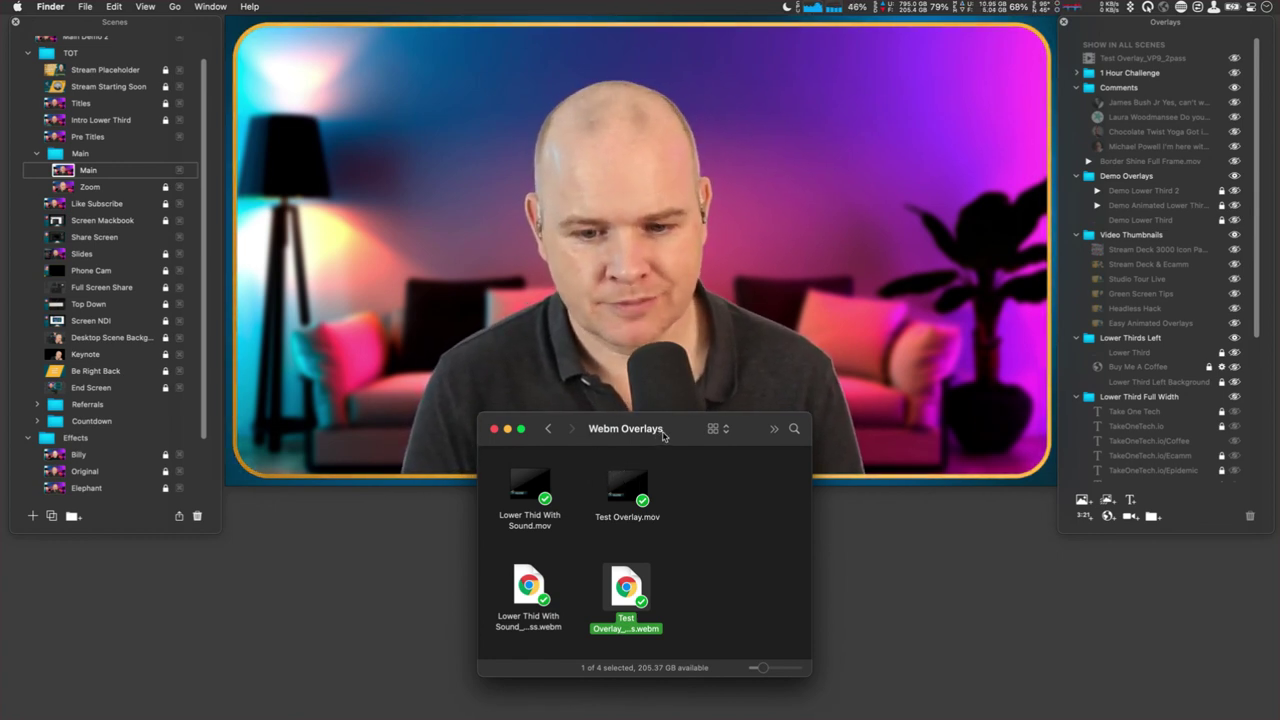
mouse_move(640, 433)
mouse_down()
mouse_move(644, 450)
mouse_move(672, 455)
mouse_move(648, 450)
mouse_up()
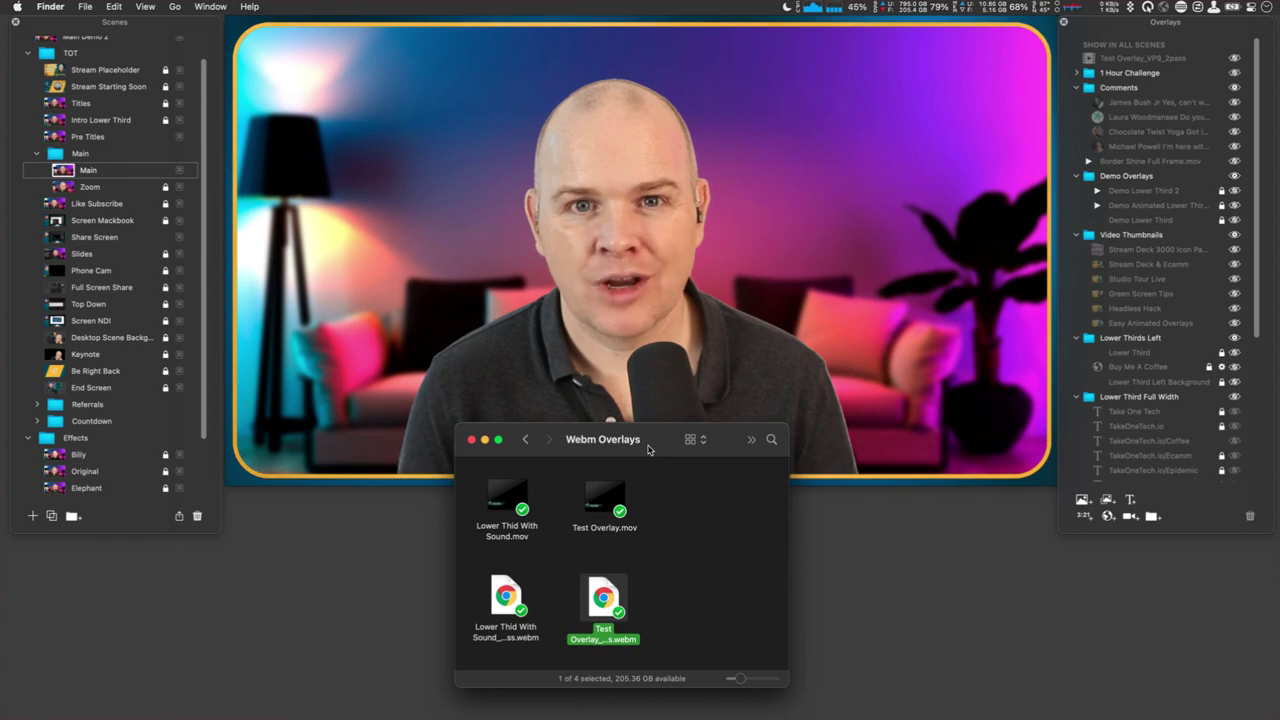
key(super+Tab)
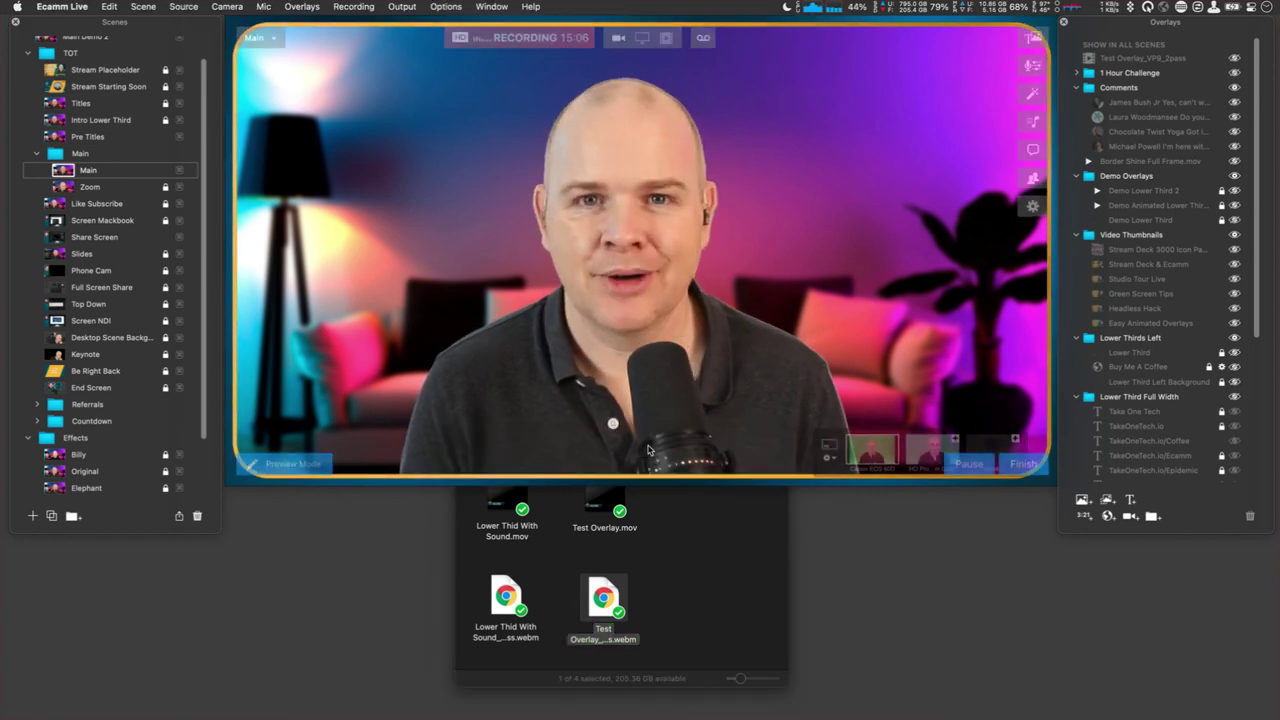